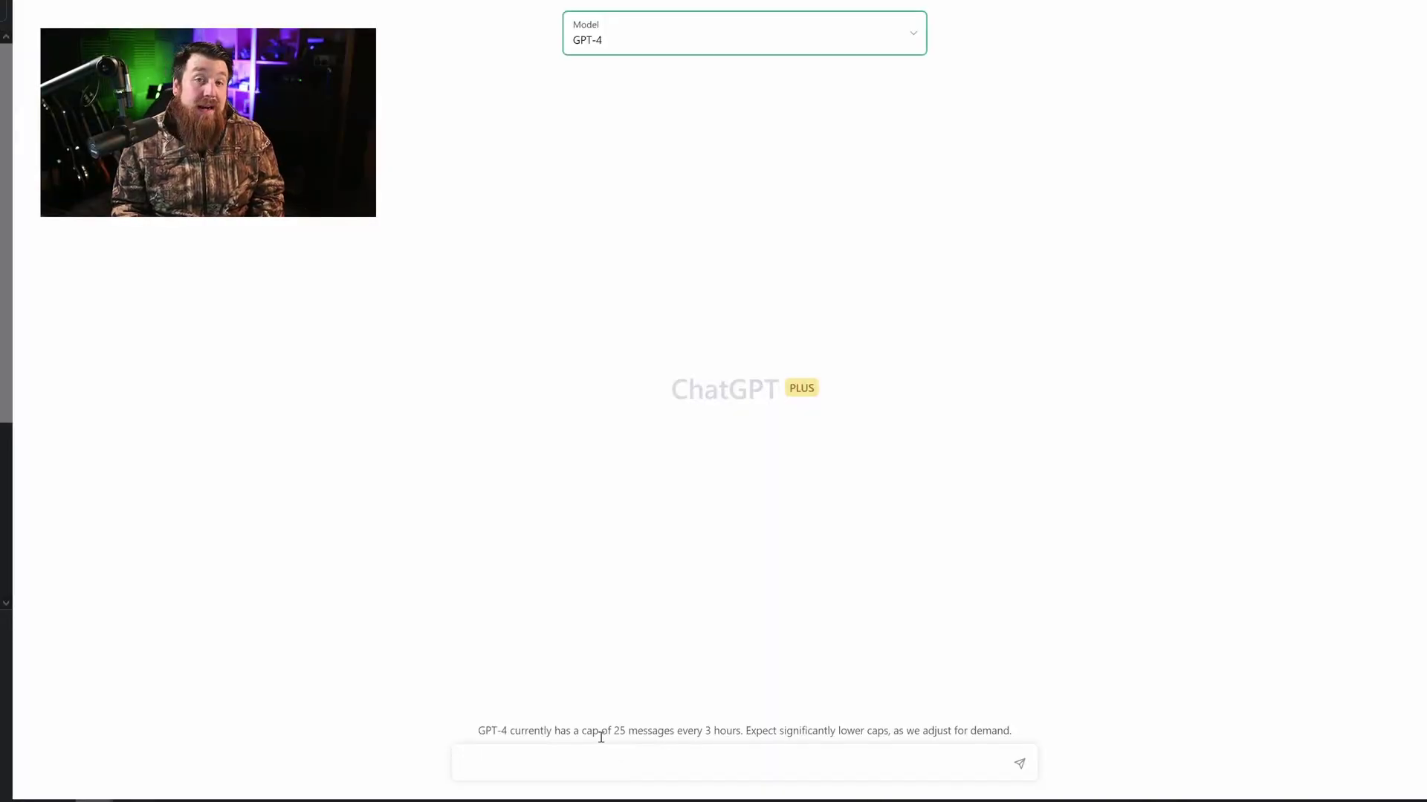
Paste the prepared prompt asking to reorder, paraphrase and simplify text into the GPT-4 message box.
left_click(601, 749)
type("Rewrite the following text by reordering the information, paraphrasing, and simplifying the language where appropriate: [Insert original text here]")
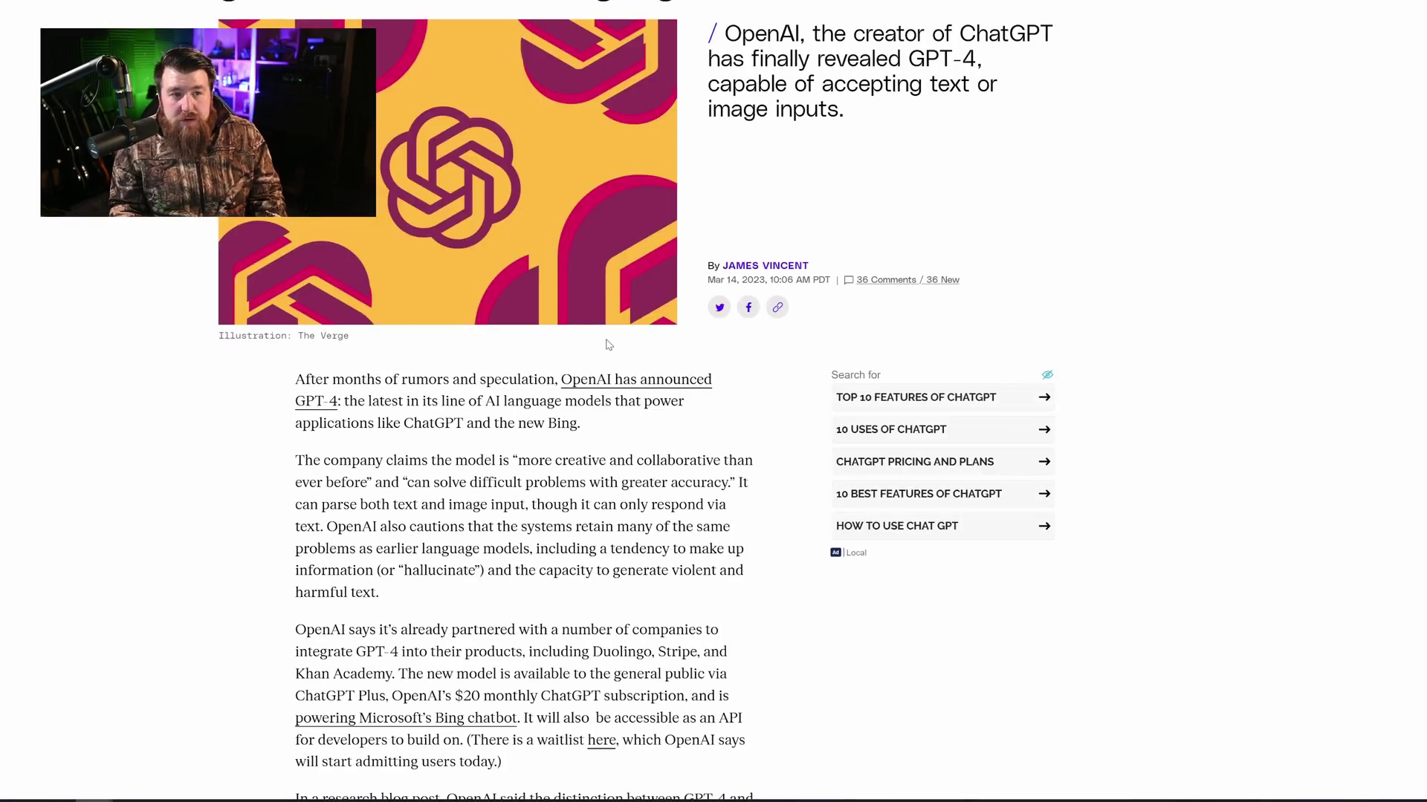
Replace the [Insert original text here] placeholder with the Verge article's first two GPT-4 paragraphs.
scroll(608, 344, "down", 3)
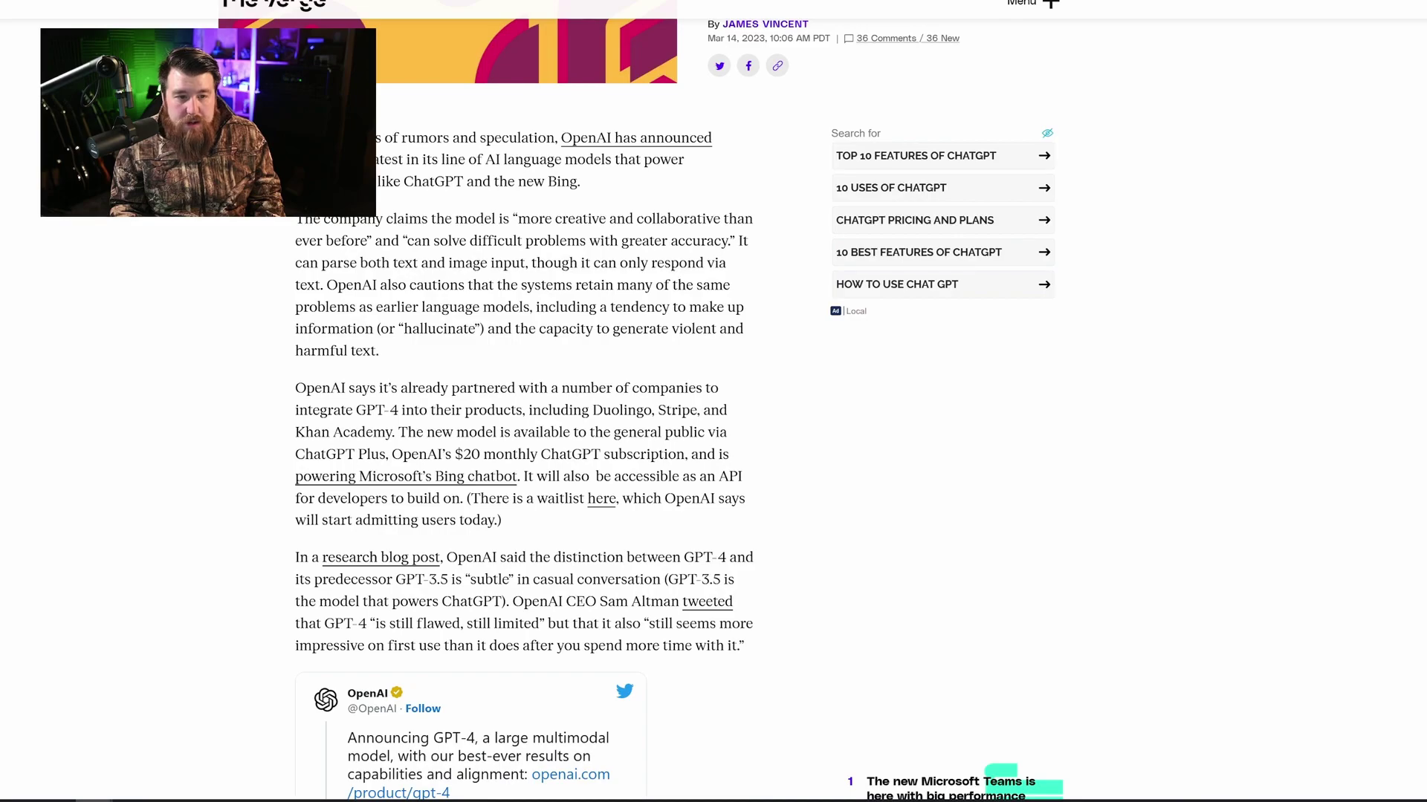
left_click_drag(298, 137, 422, 357)
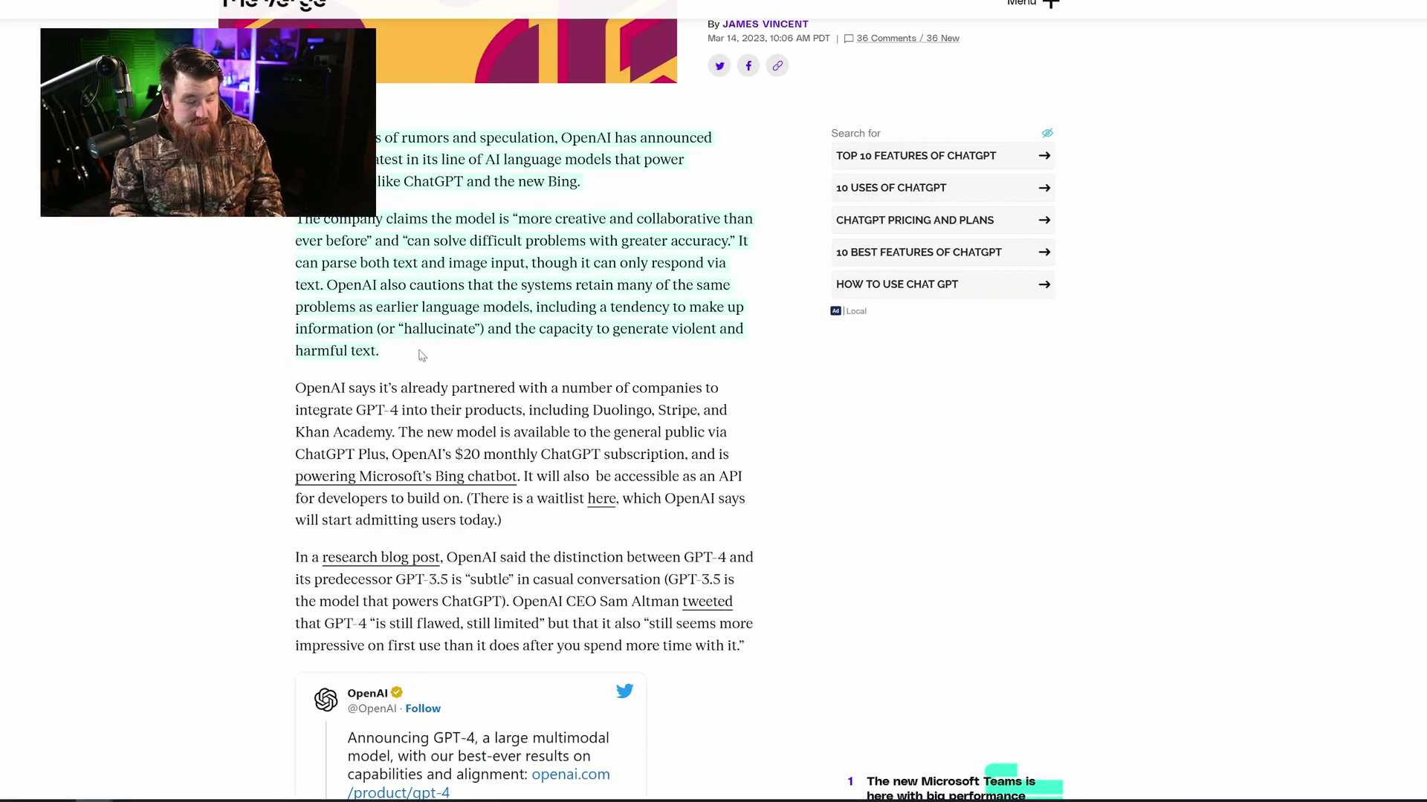
left_click_drag(700, 763, 570, 769)
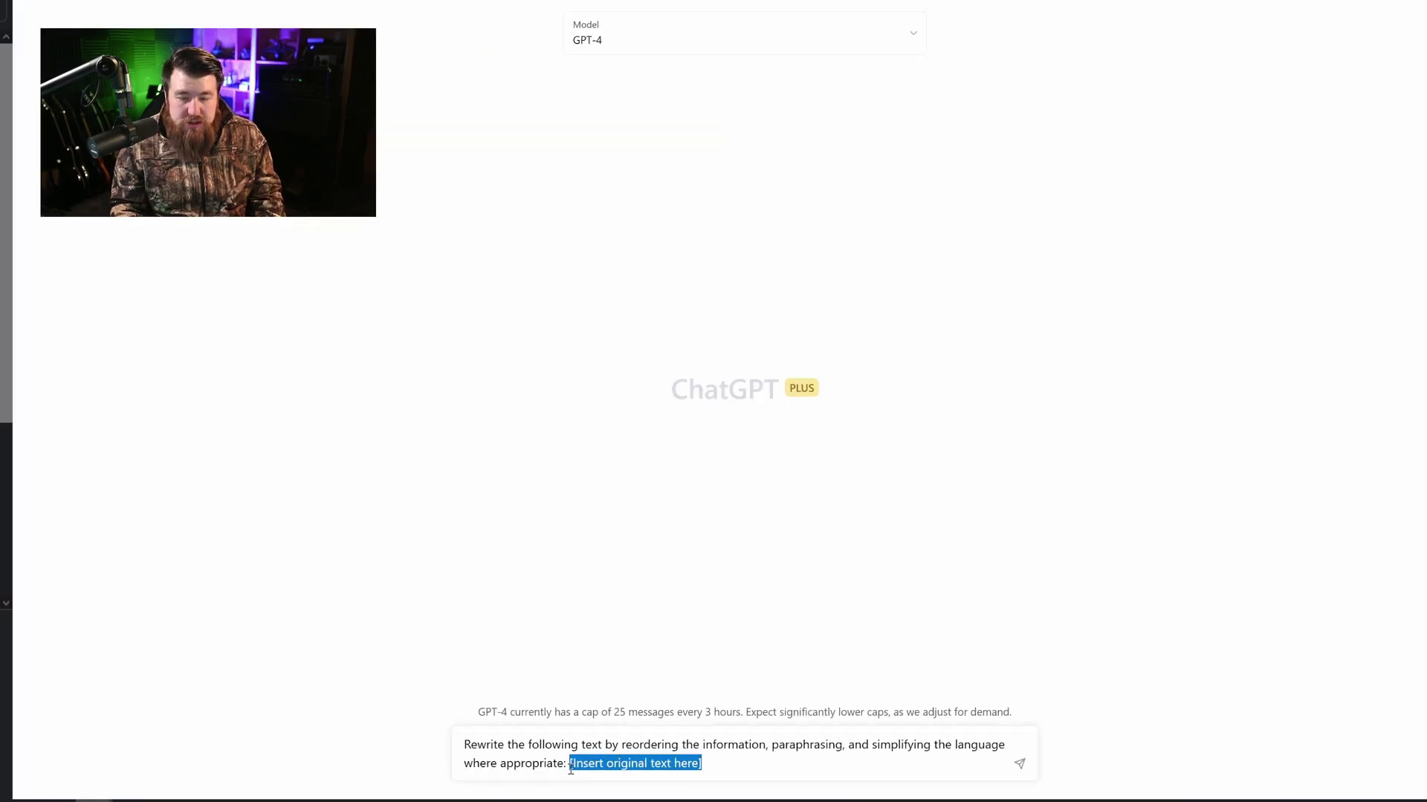
type("After months of rumors and speculation, OpenAI has announced GPT-4: the latest in its line of AI language models that power applications like ChatGPT and the new Bing.  The company claims the model is \"more creative and collaborative than ever before\" and \"can solve difficult problems with greater accuracy.\" It can parse both text and image input, though it can only respond via text. OpenAI also cautions that the systems retain many of the same problems as earlier language models, including a tendency to make up information (or \"hallucinate\") and the capacity to generate violent and harmful text.")
Send the rewrite prompt for a simplified paraphrase, then draft the in-depth YouTube viewer avatar request.
scroll(646, 672, "down", 2)
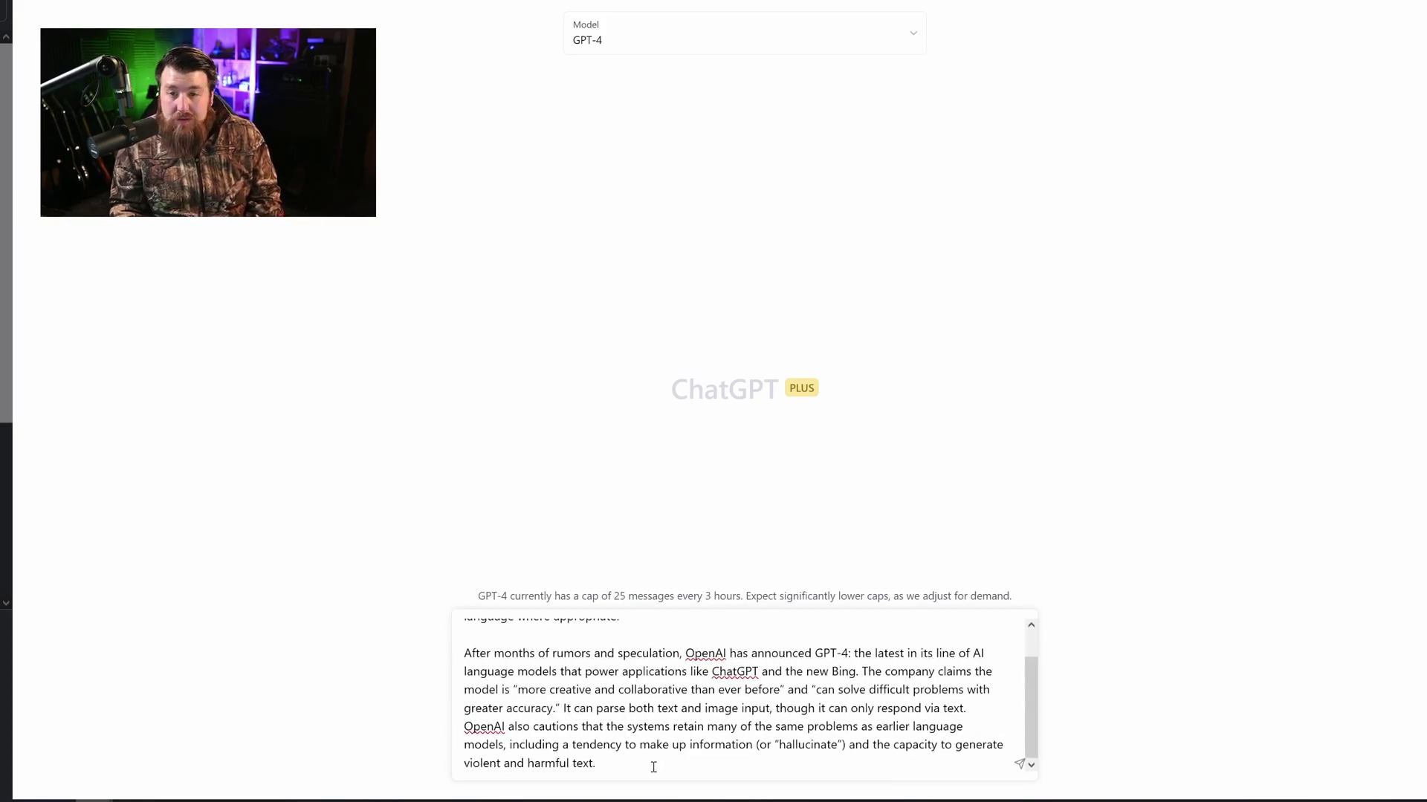
key("Return")
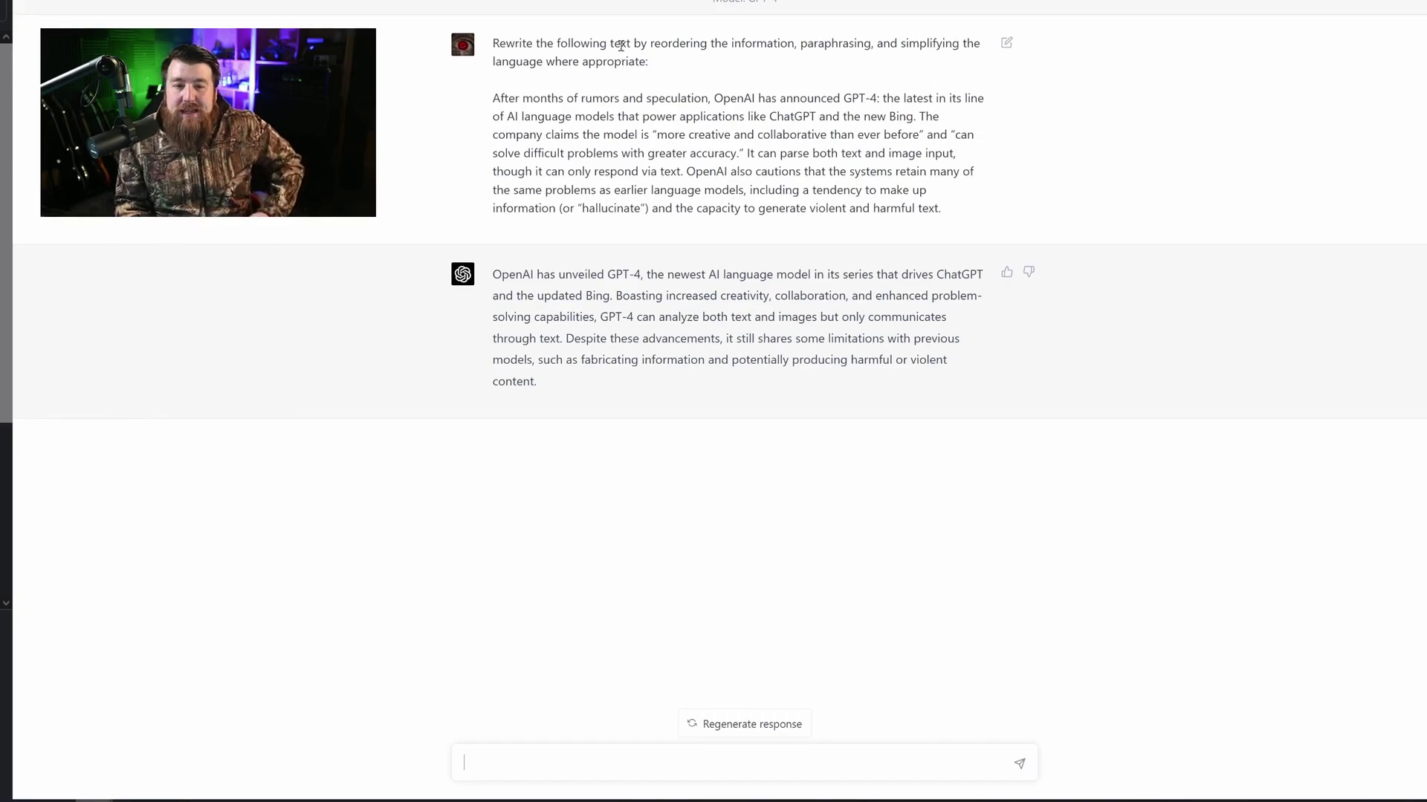
type("I need you to create a viewer avatar for a youtube channel that creates content on the latest news and technology regarding AI. Including things like text to image generation, midjourney, chatgpt, bing chat bot, etc. I need an indepth avatar with pain points, fears, hopes, the works.")
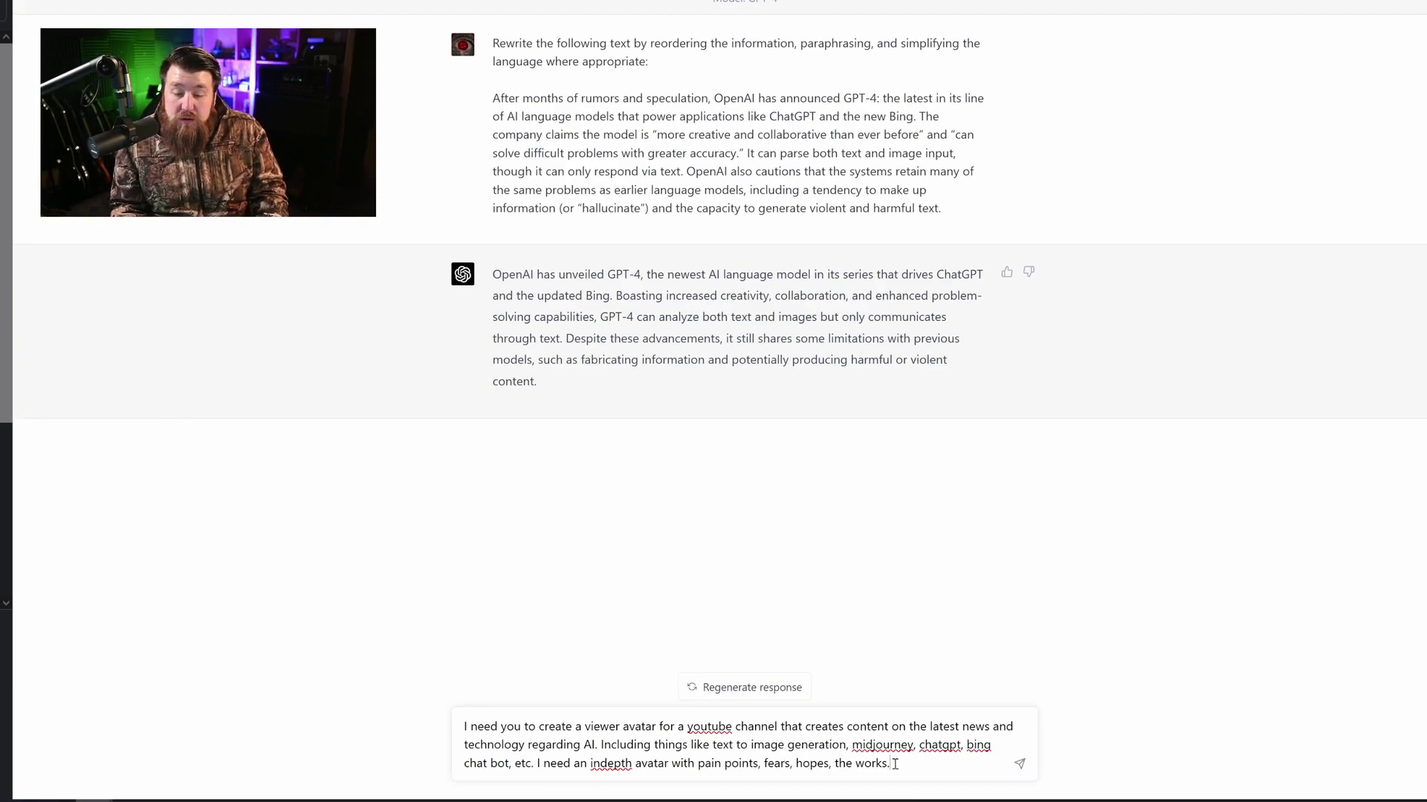
Submit the viewer avatar prompt so GPT-4 generates the TechGeniusAI profile with hopes, fears and goals.
key("Return")
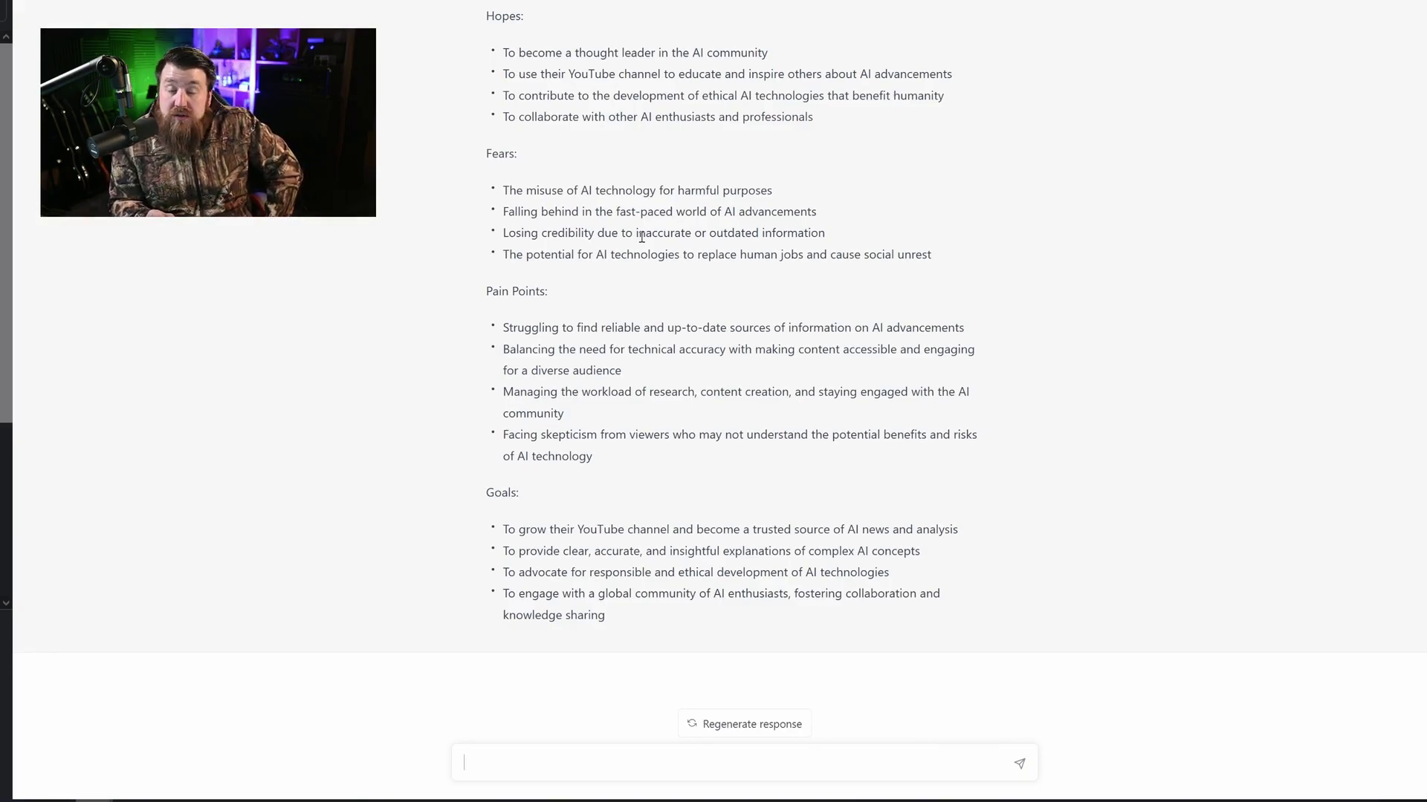
scroll(617, 234, "up", 6)
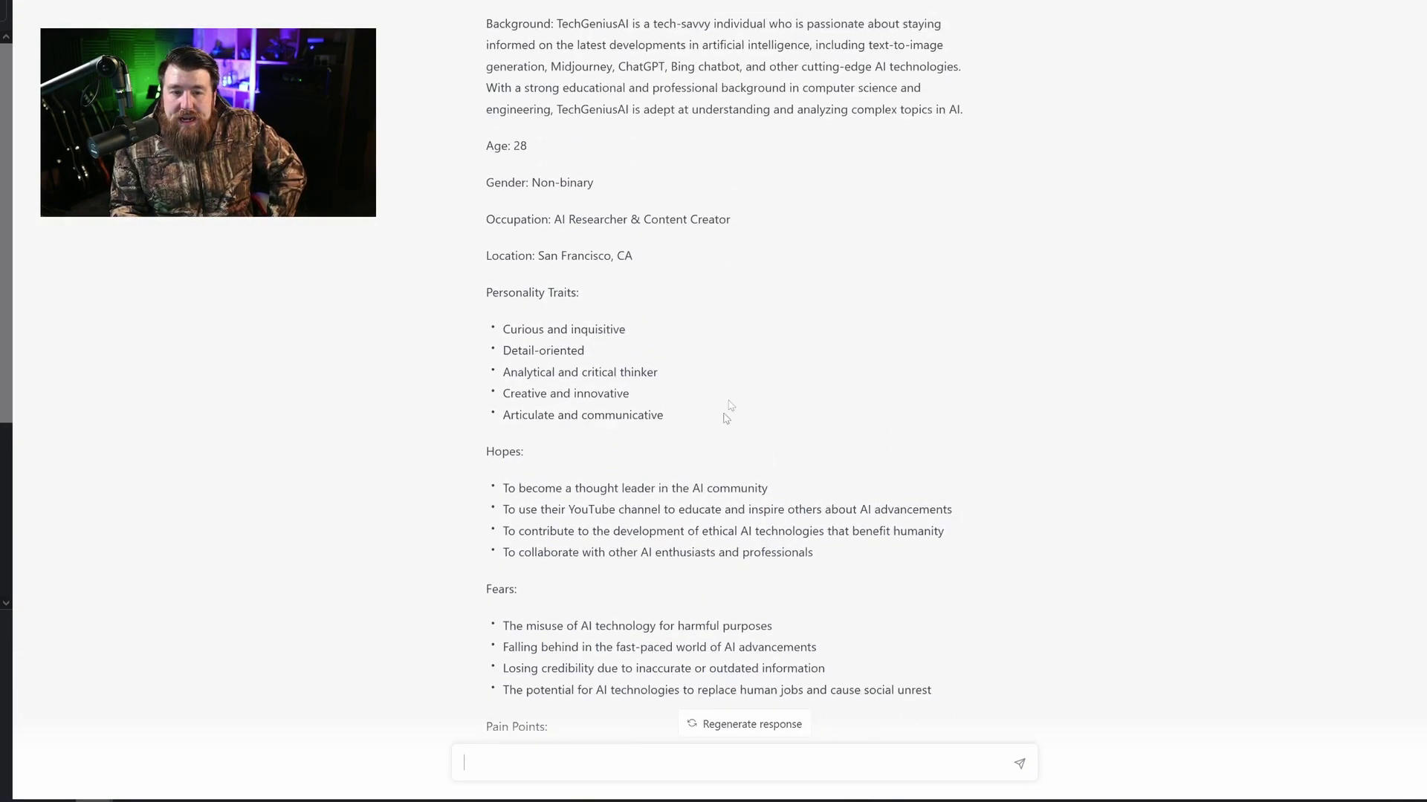
scroll(577, 231, "up", 2)
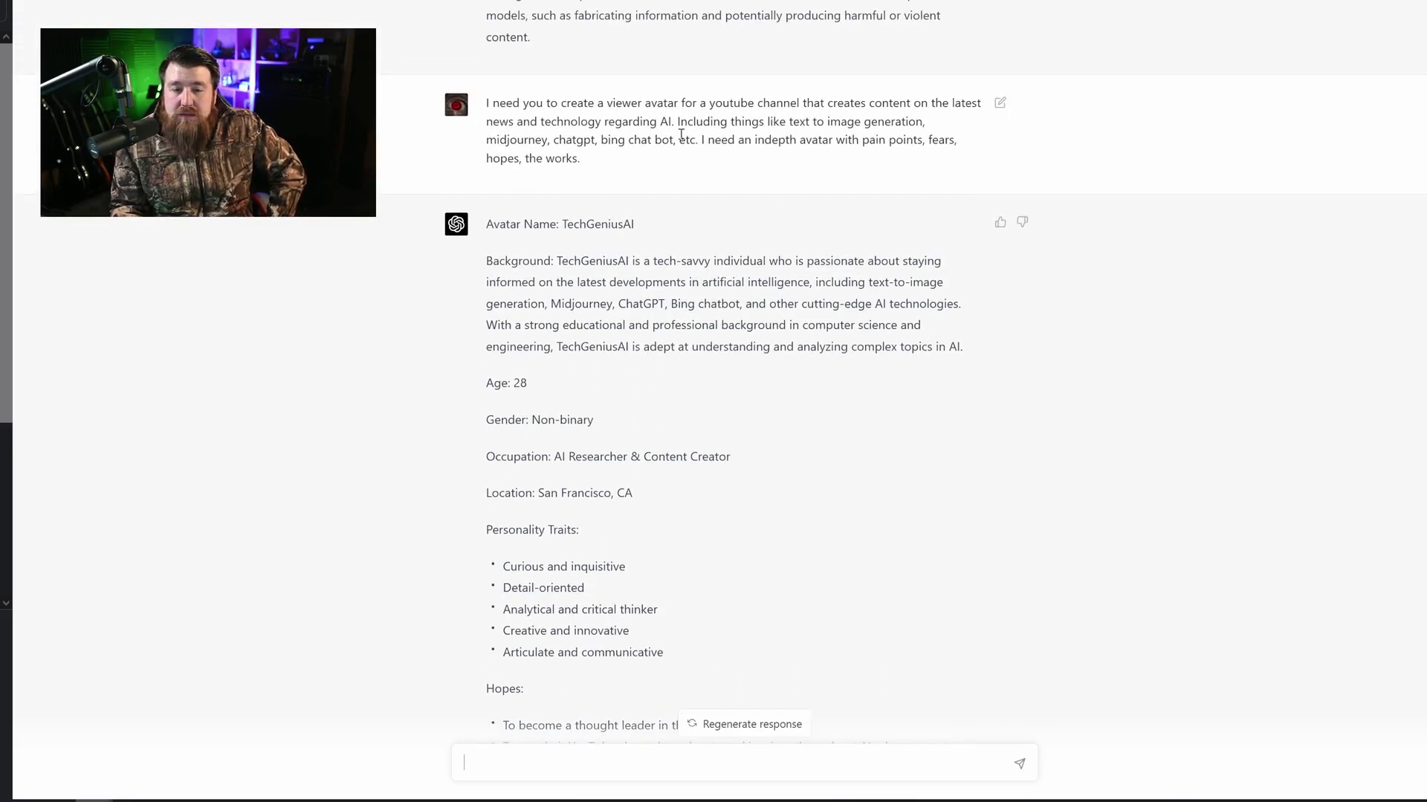
scroll(743, 122, "down", 2)
scroll(719, 149, "down", 7)
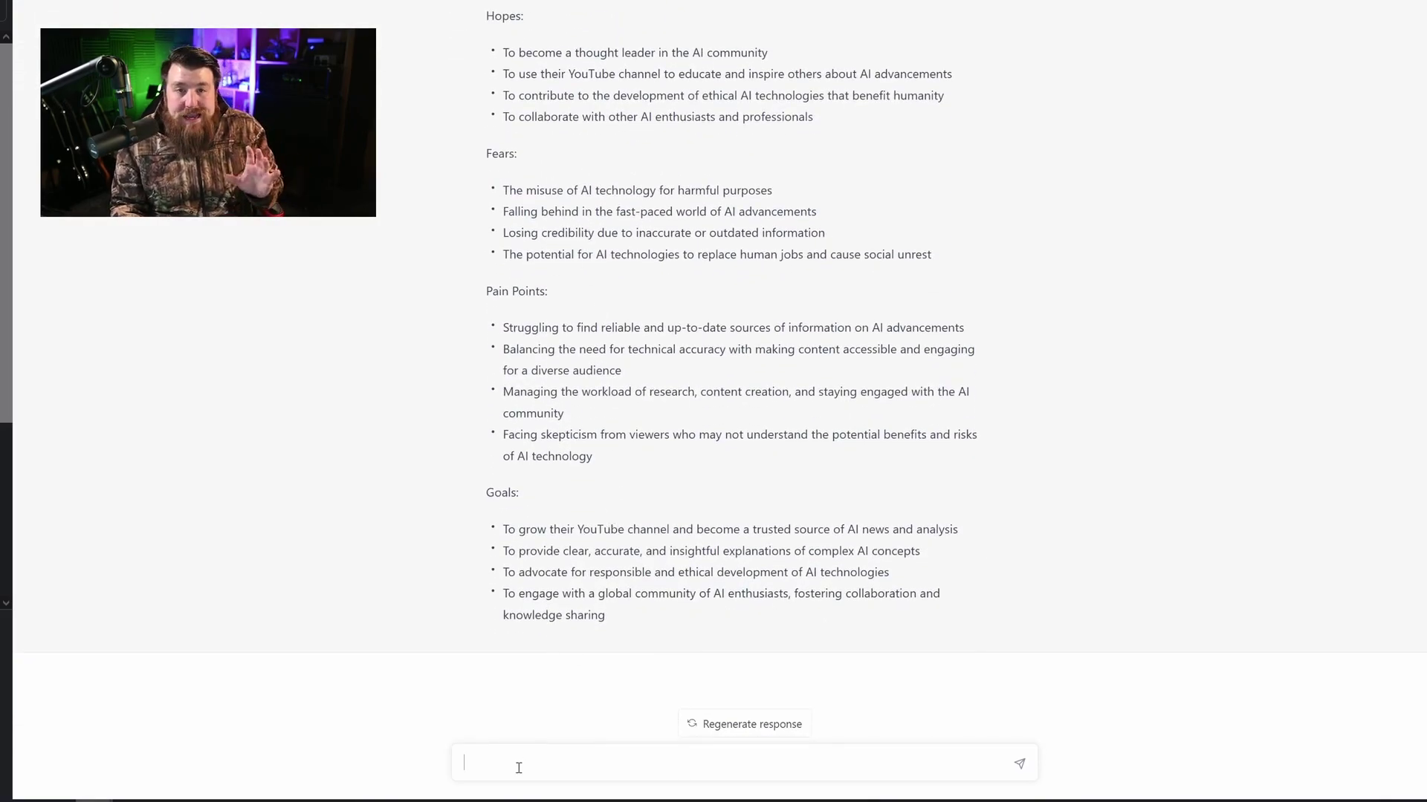
scroll(649, 189, "up", 6)
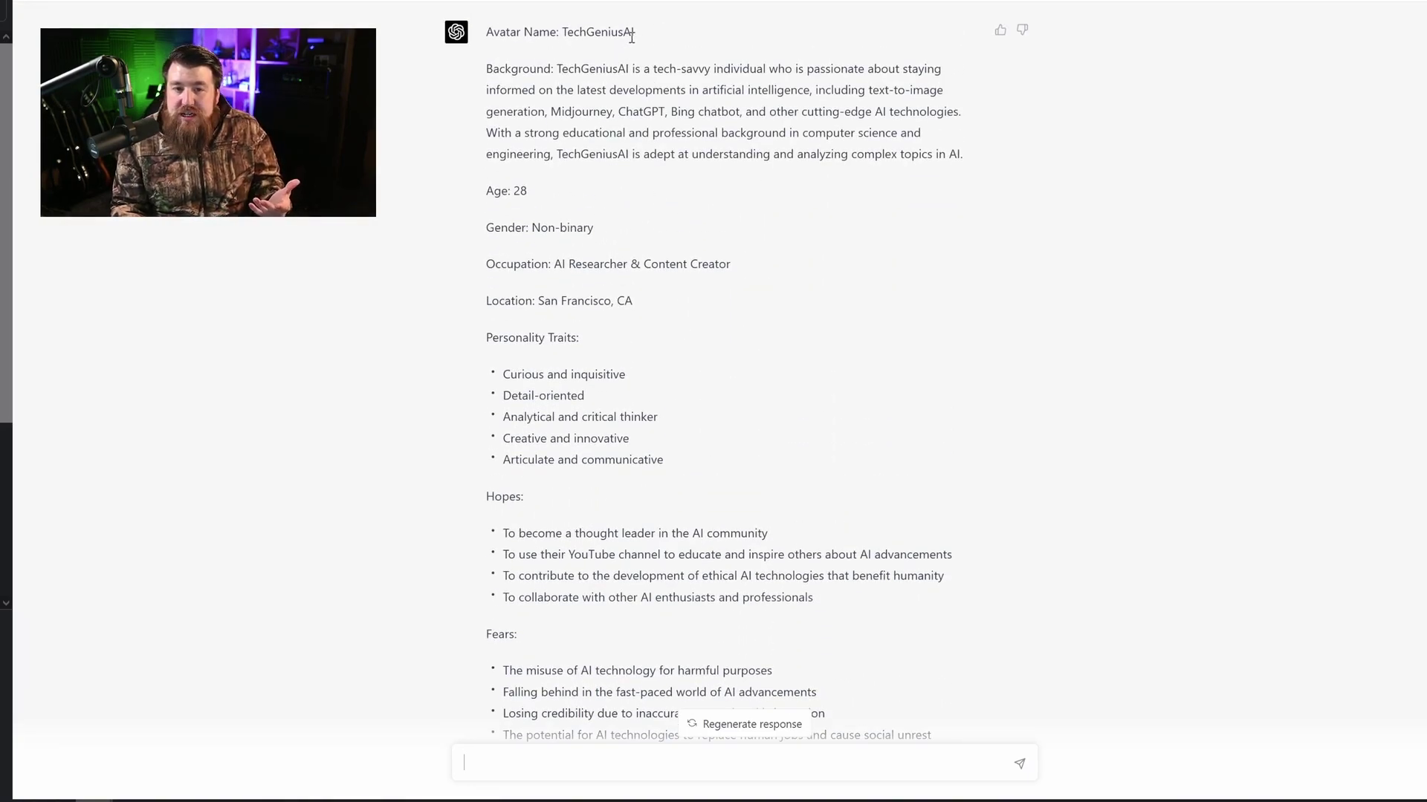
scroll(564, 37, "down", 2)
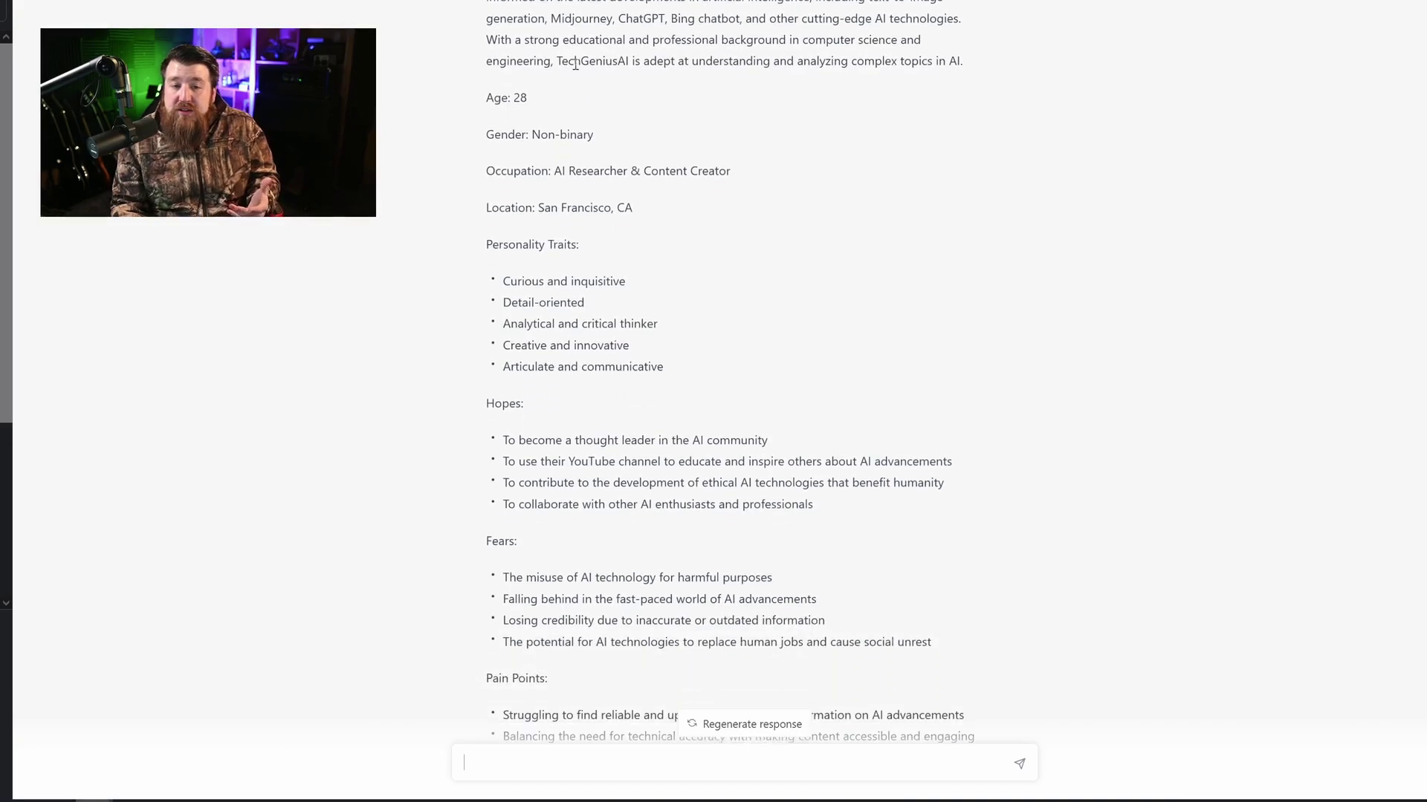
scroll(616, 164, "up", 4)
scroll(620, 168, "up", 1)
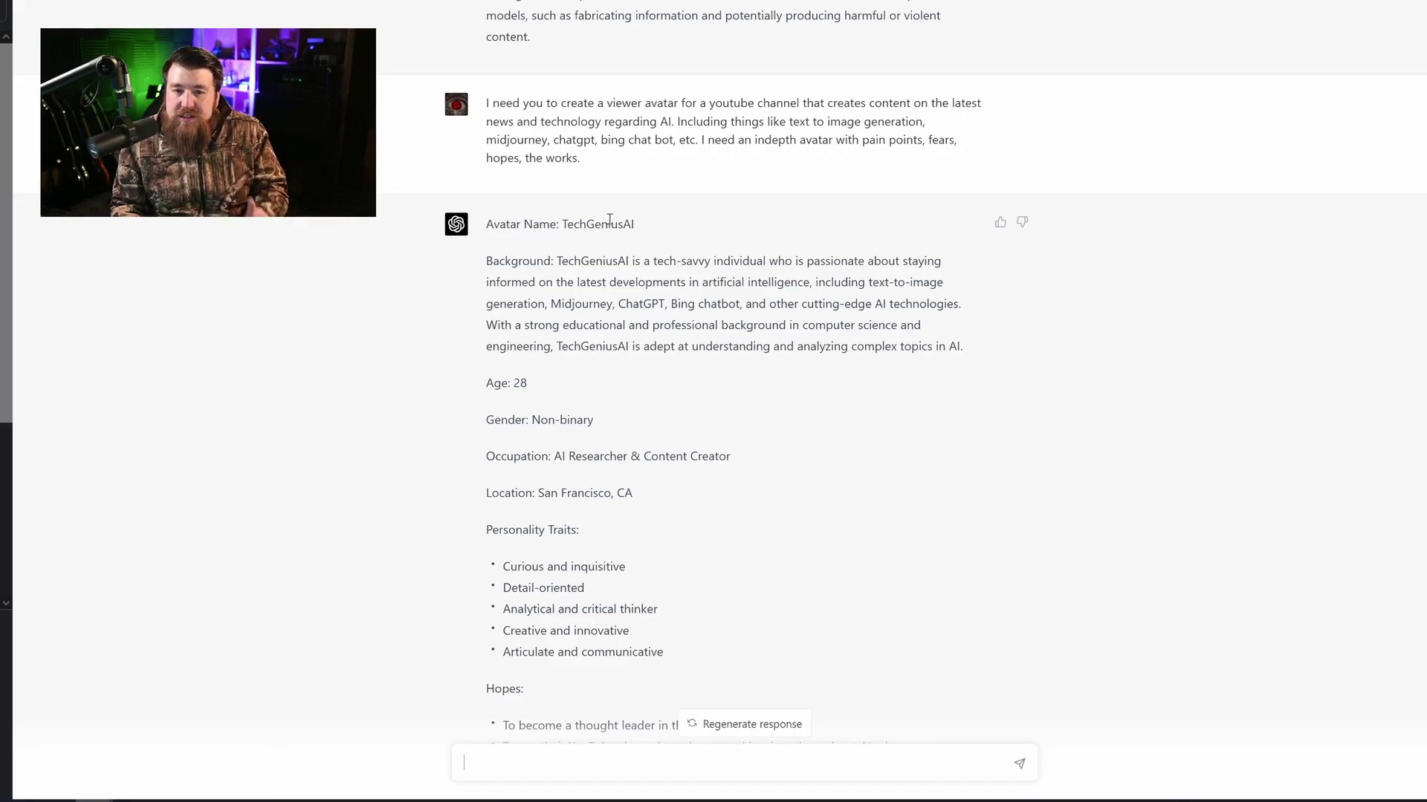
scroll(610, 219, "down", 8)
scroll(610, 219, "up", 5)
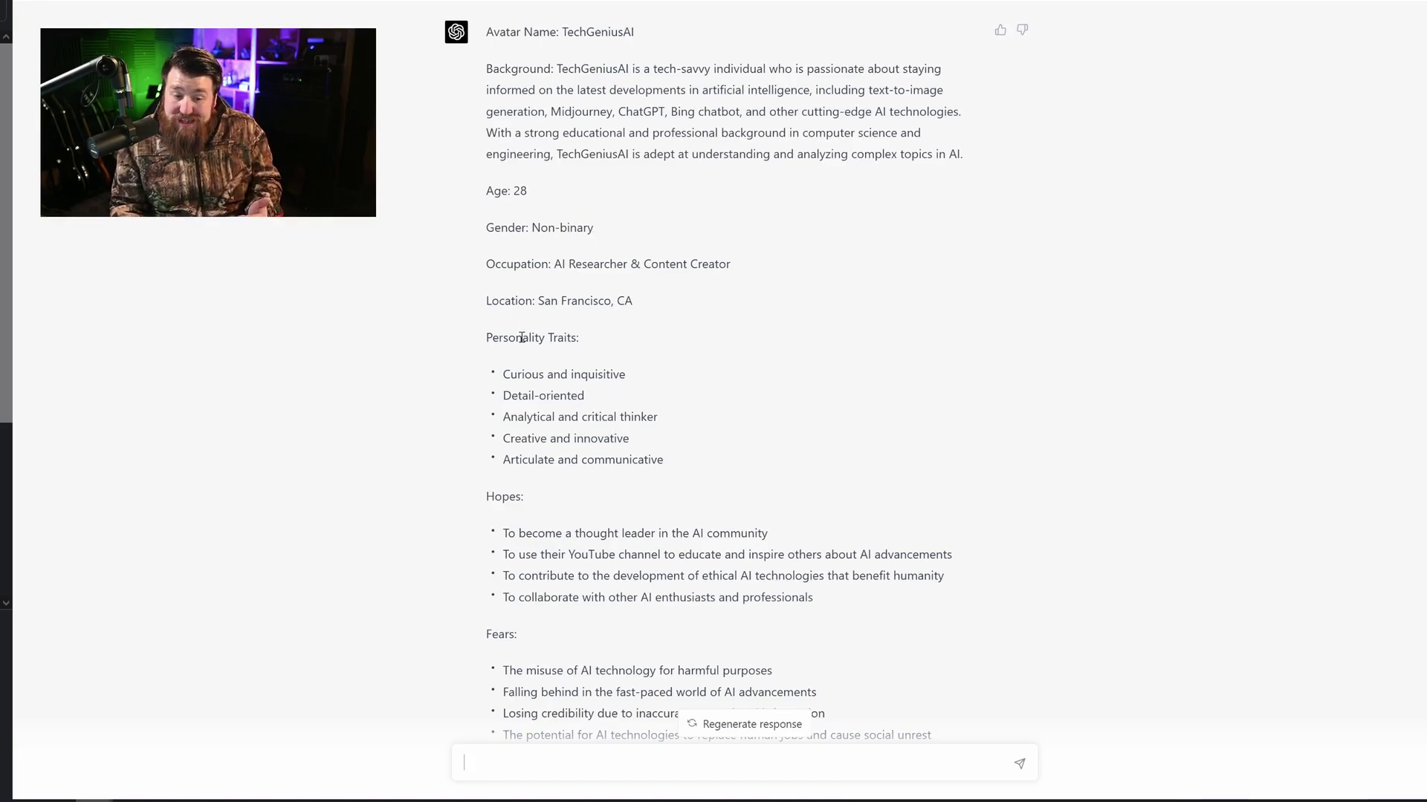
scroll(521, 338, "down", 4)
scroll(535, 359, "down", 3)
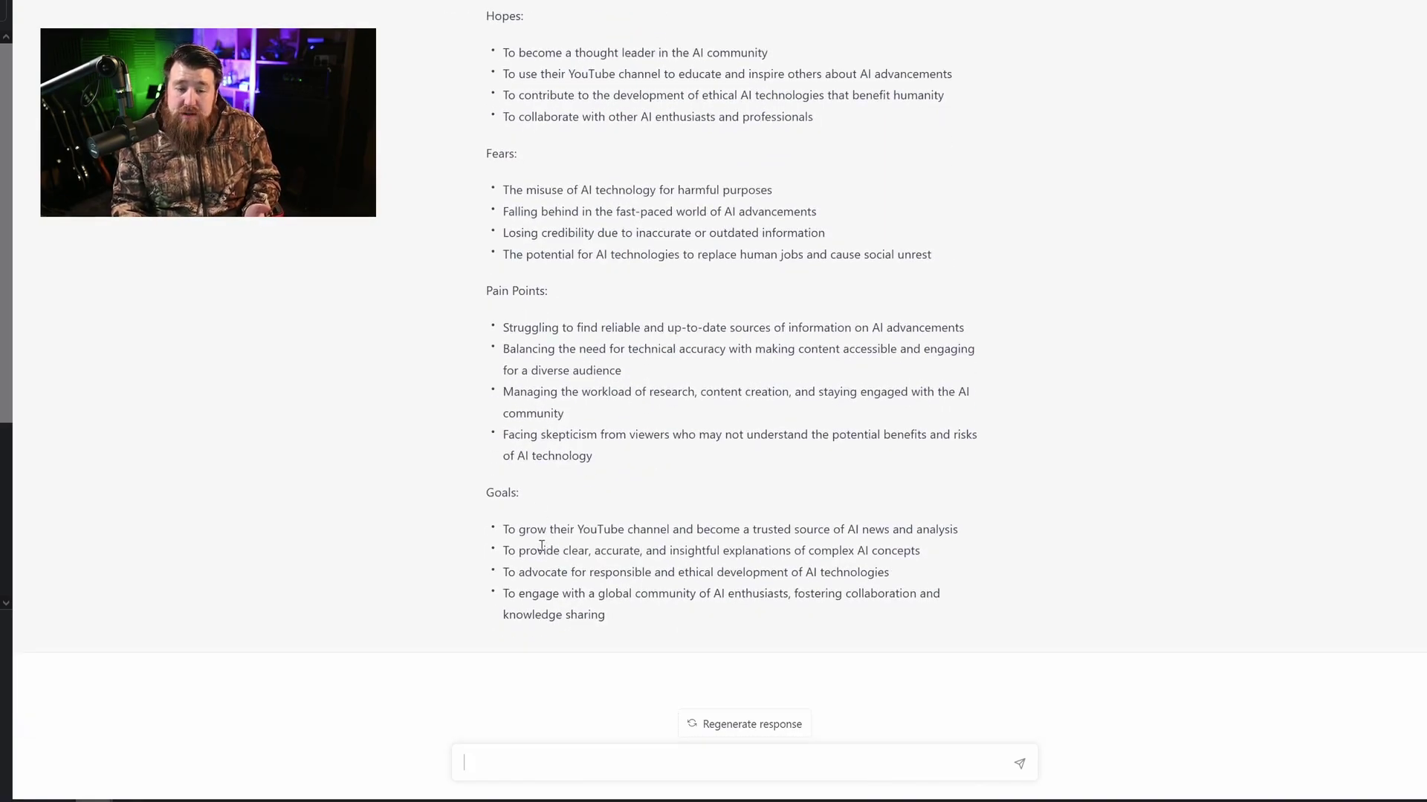
scroll(637, 513, "up", 8)
scroll(598, 265, "down", 8)
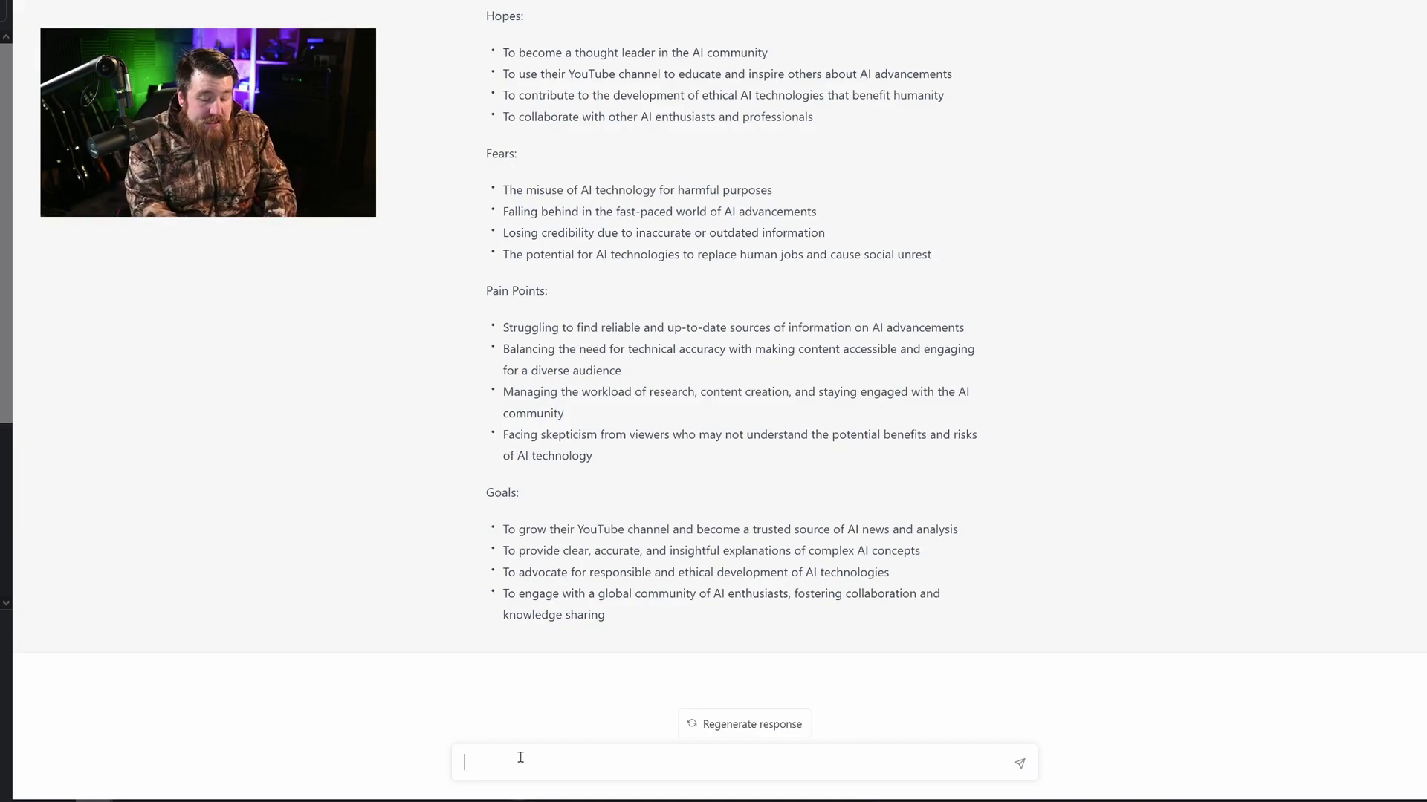
Ask for a list of ten videos TechGeniusAI wants to watch.
type("Create a list of ten videos that")
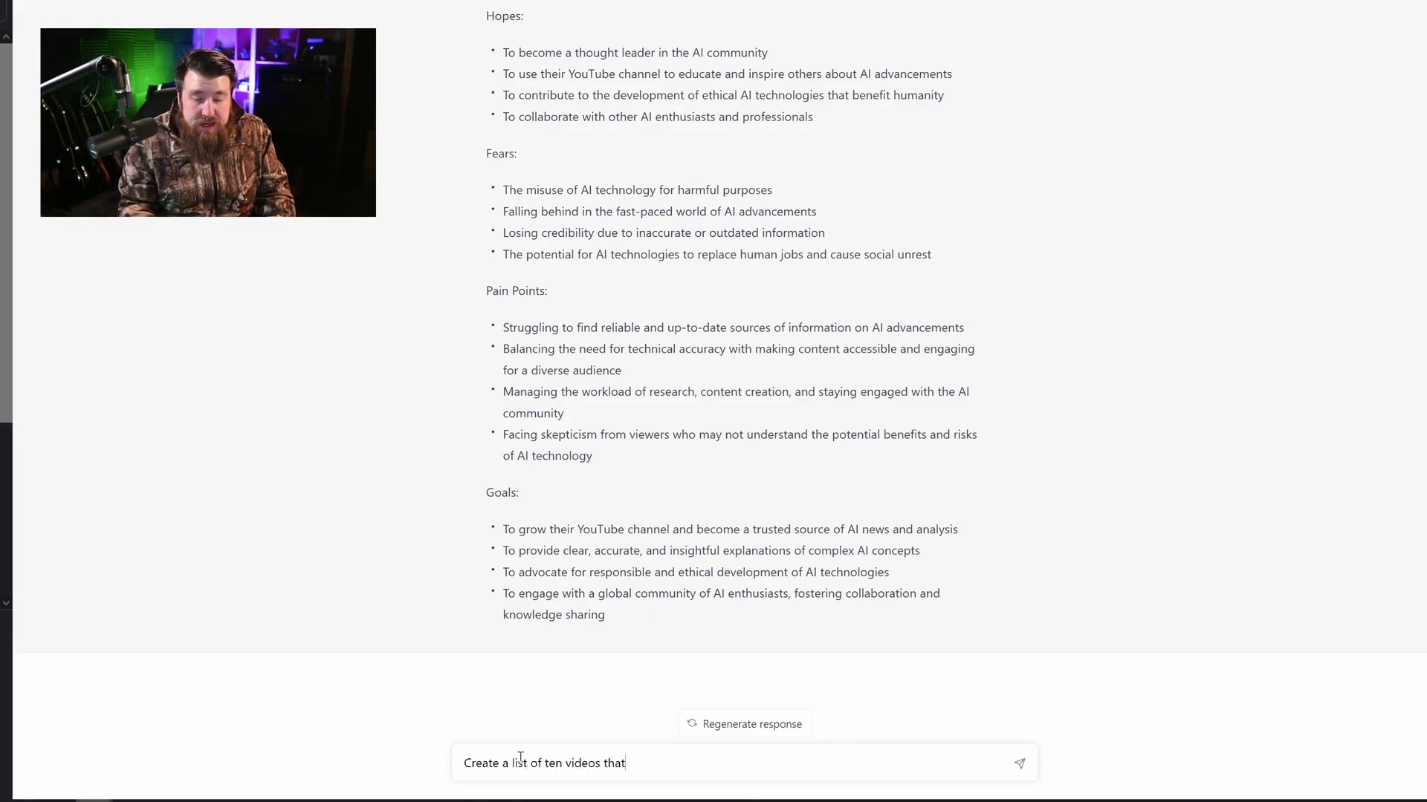
scroll(678, 480, "up", 6)
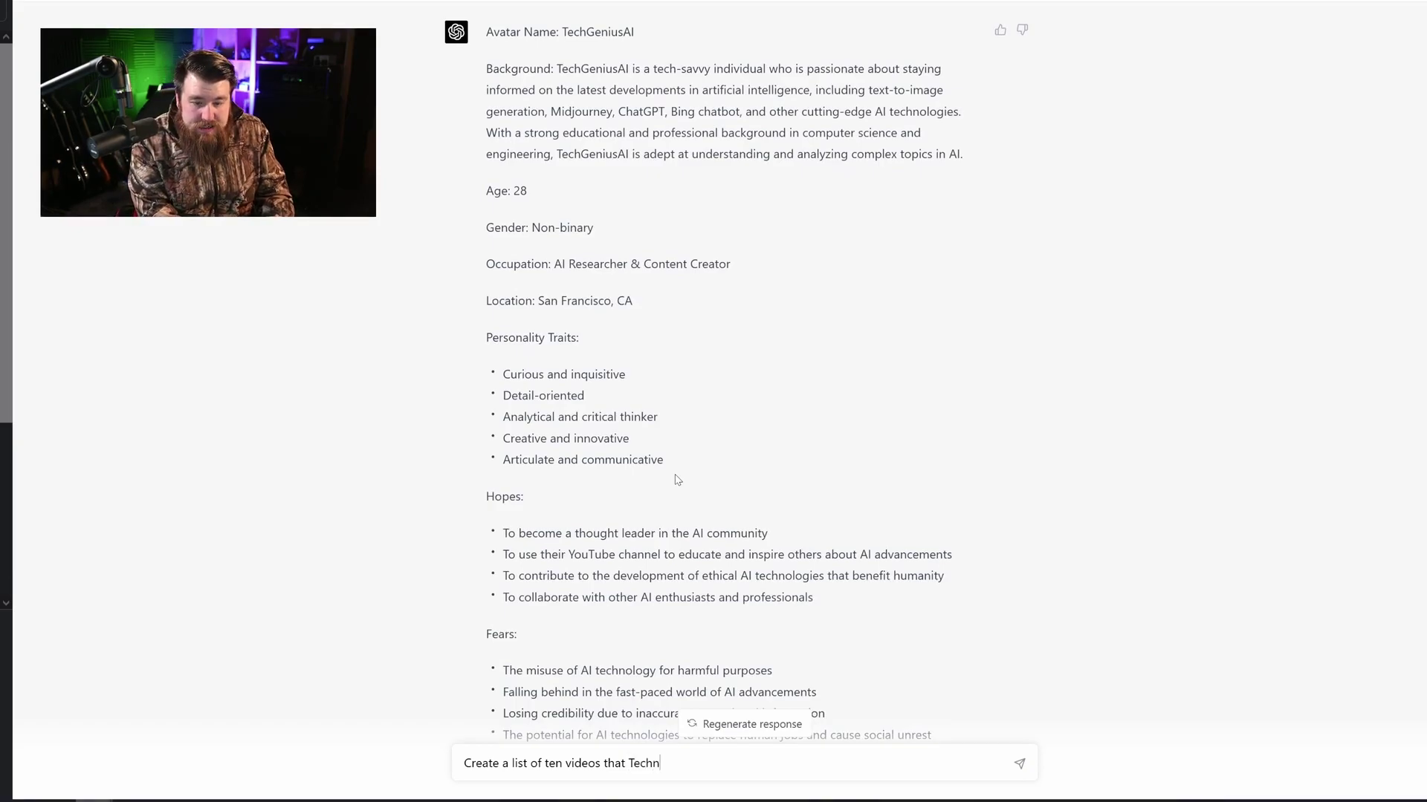
type("wants to watch")
key("Return")
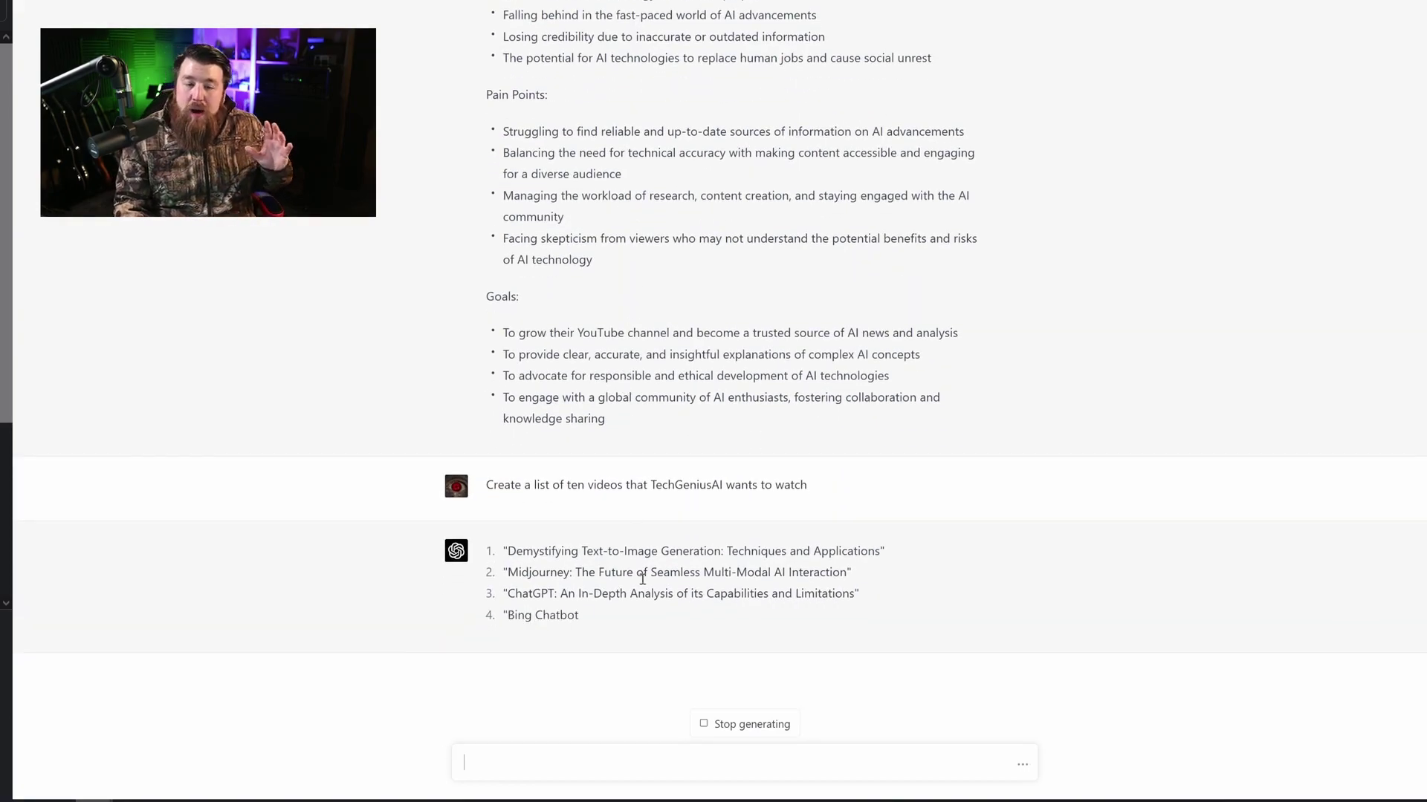
Review the ten video ideas and paste the Super Sneaker marketing strategy prompt.
scroll(444, 393, "up", 5)
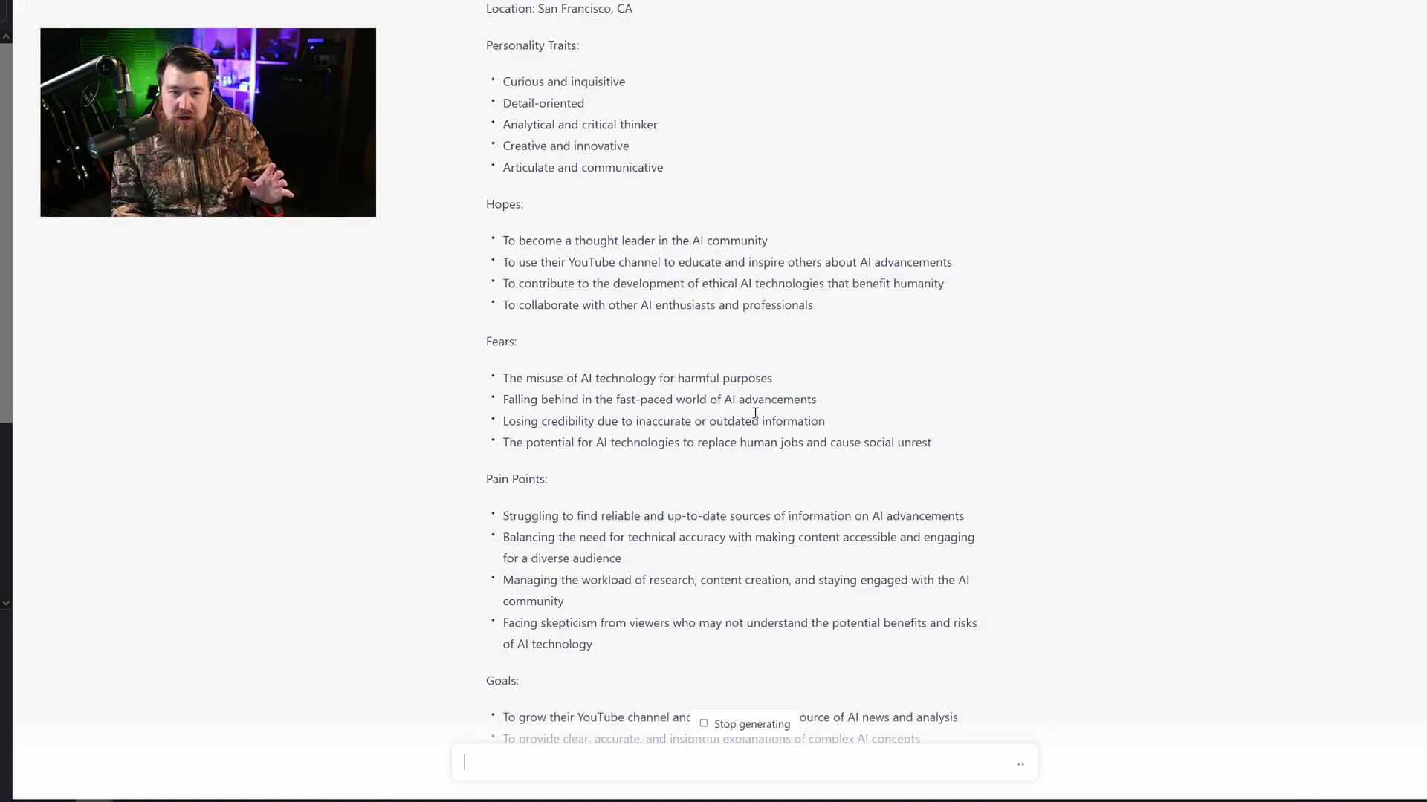
scroll(755, 413, "down", 5)
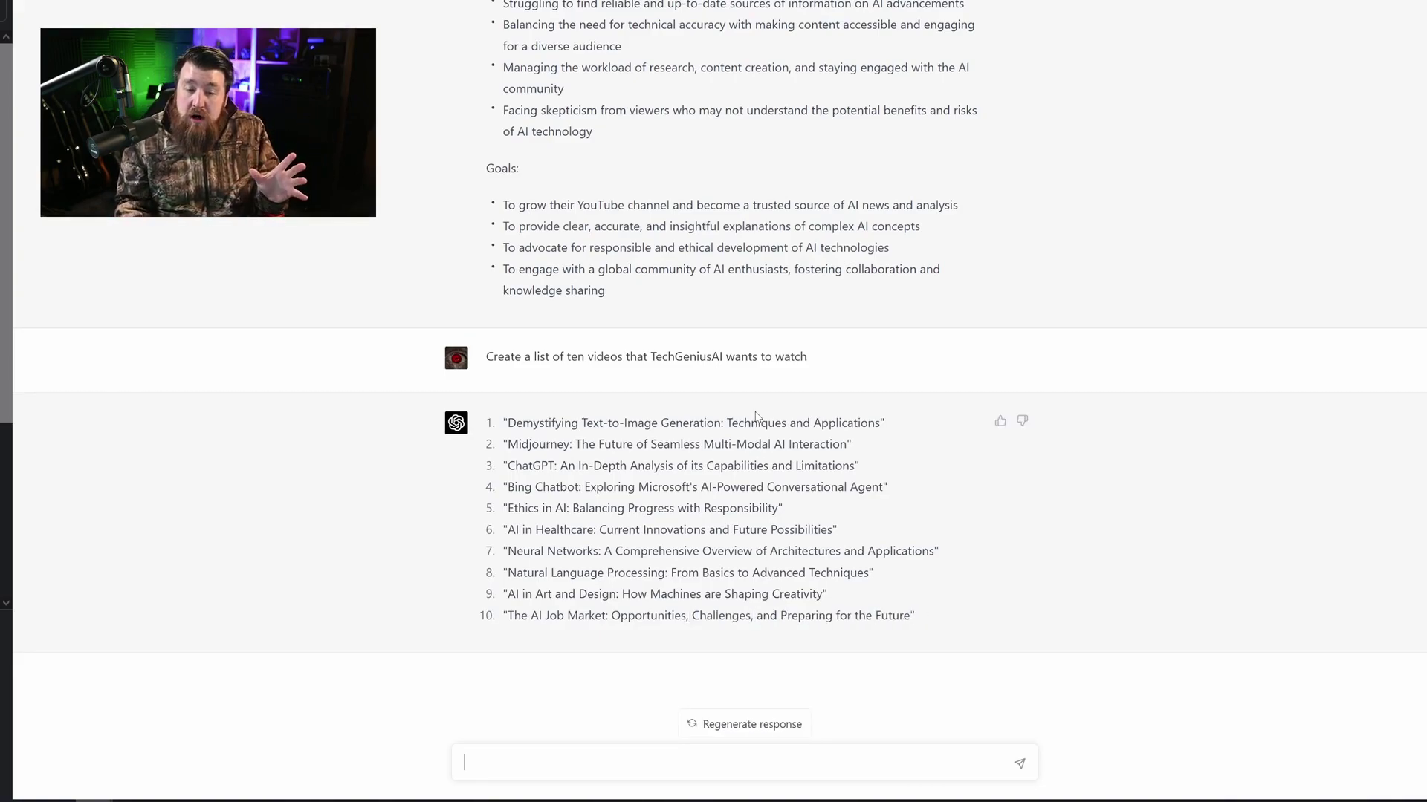
scroll(698, 193, "up", 12)
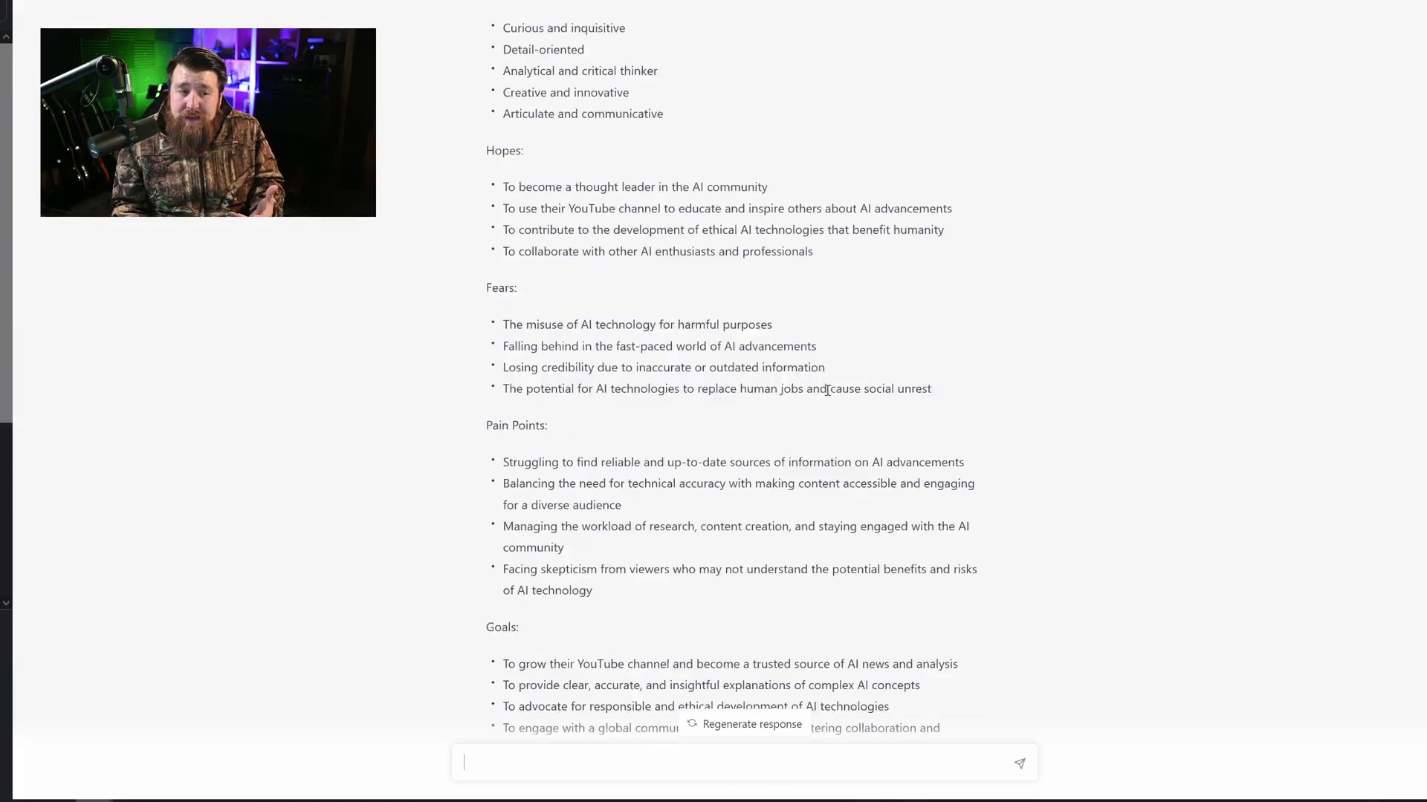
scroll(650, 262, "down", 11)
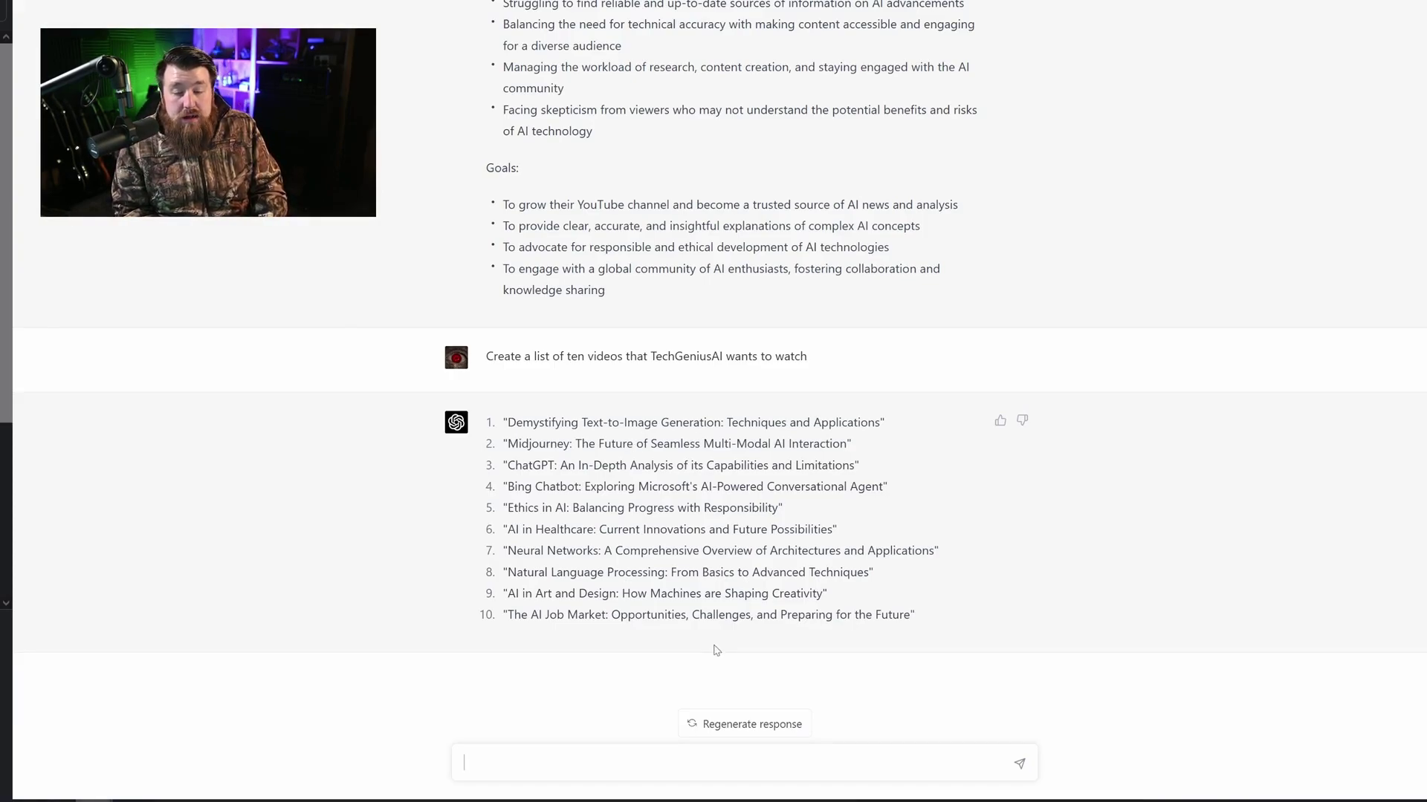
type("I need an entire marketing strategy for a product I’m releasing: The Super Sneaker, a shoe that’s so comfortable, you can wear it all day with no pain.")
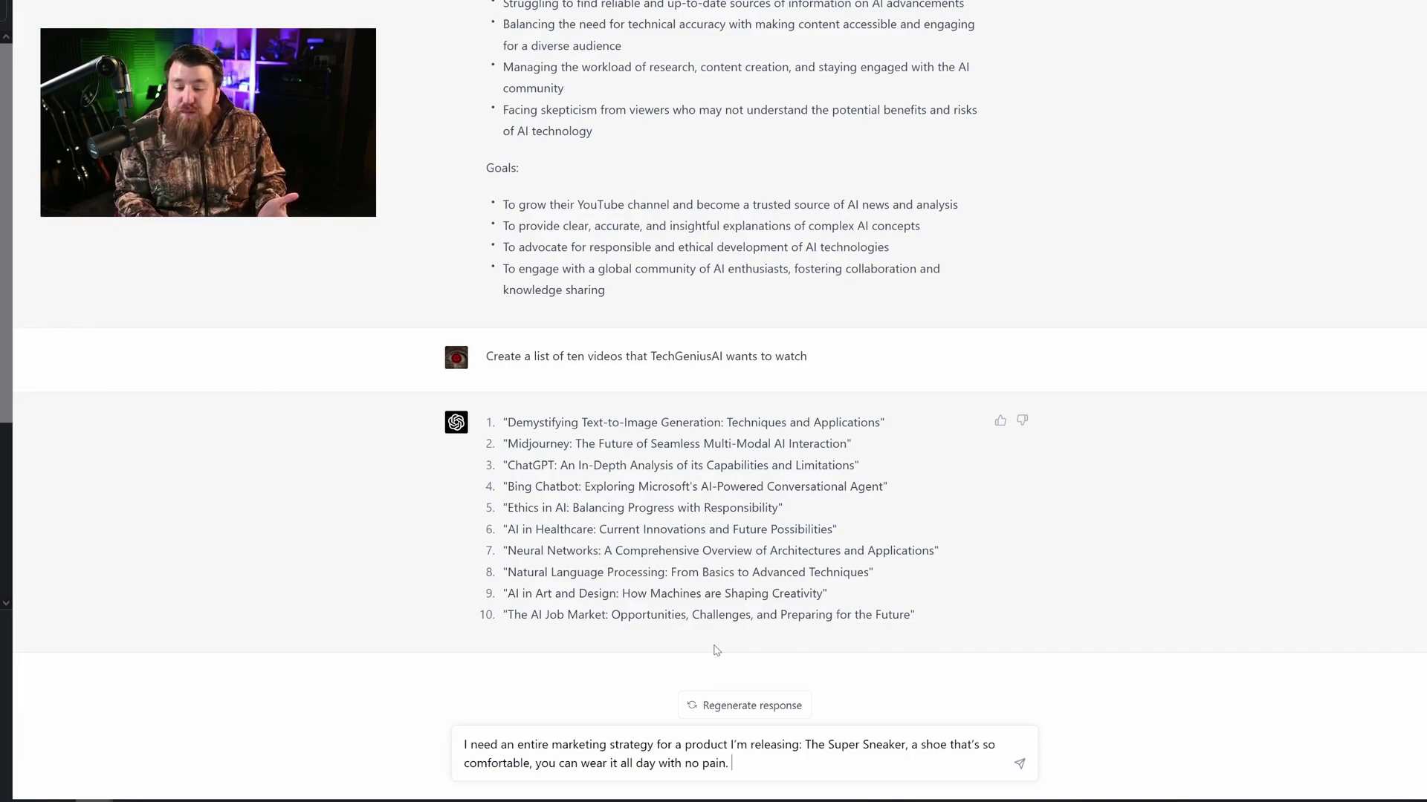
Send the Super Sneaker marketing prompt so GPT-4 begins the audience, USP and channels plan.
key("Return")
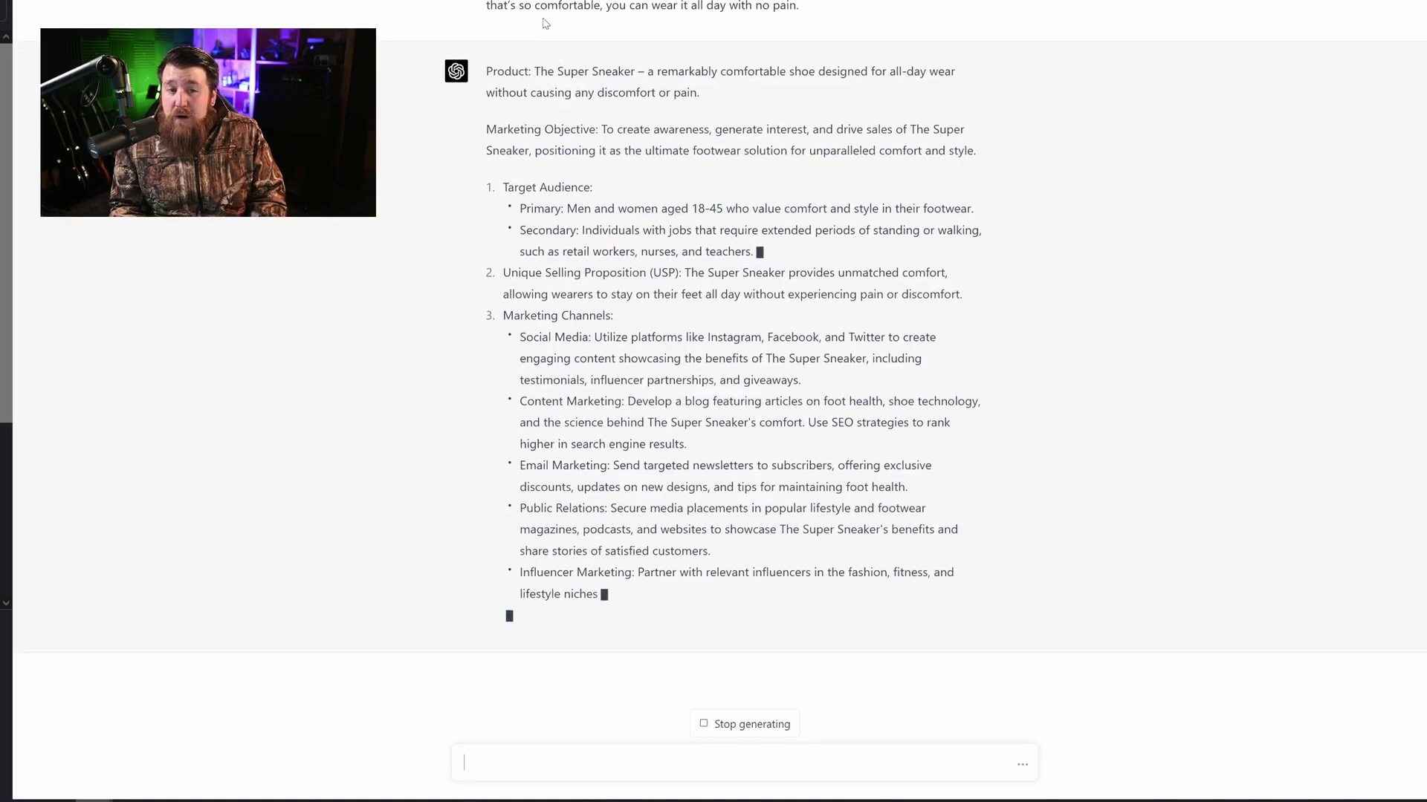
Scroll through the Super Sneaker plan as it finishes with promotions, analytics and launch timeline.
scroll(850, 145, "up", 1)
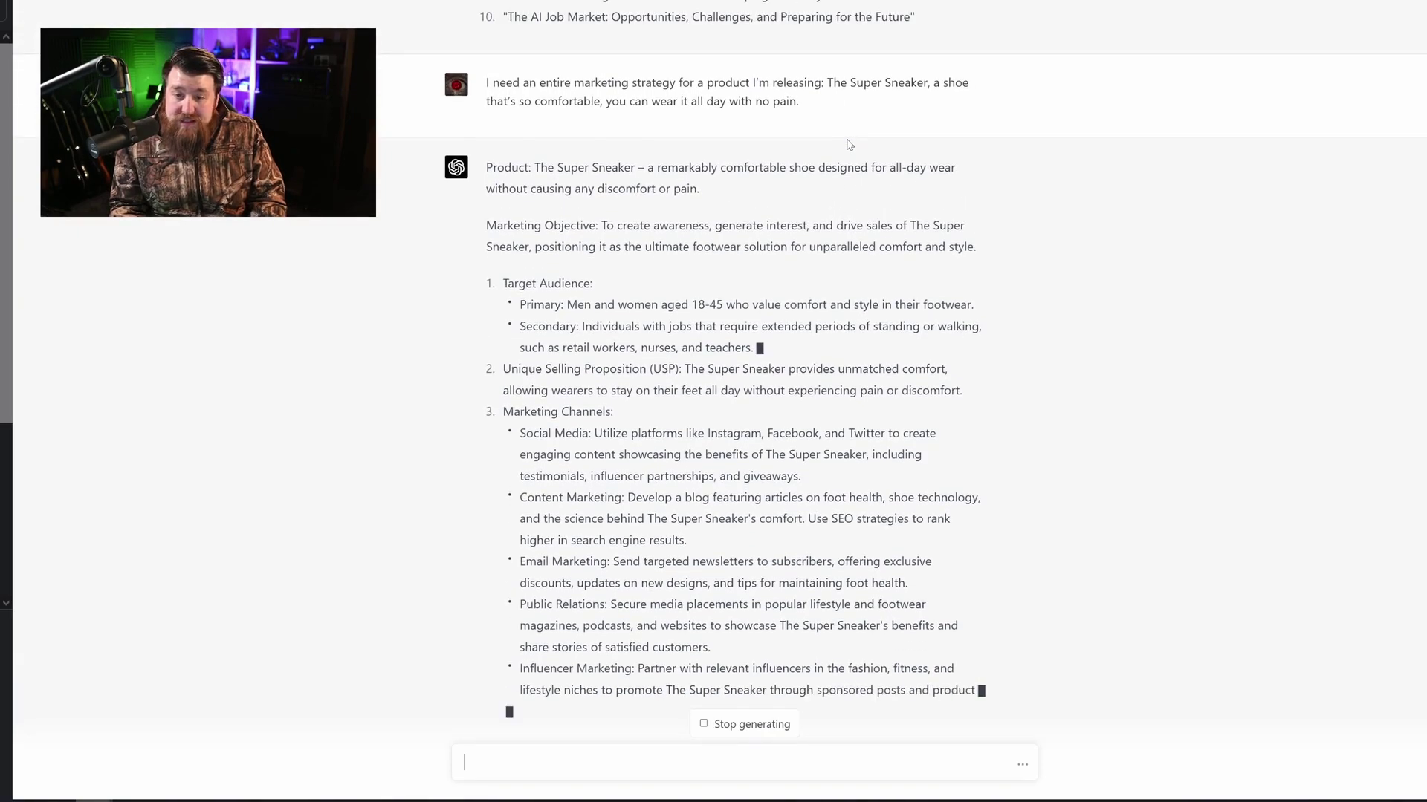
scroll(652, 114, "down", 3)
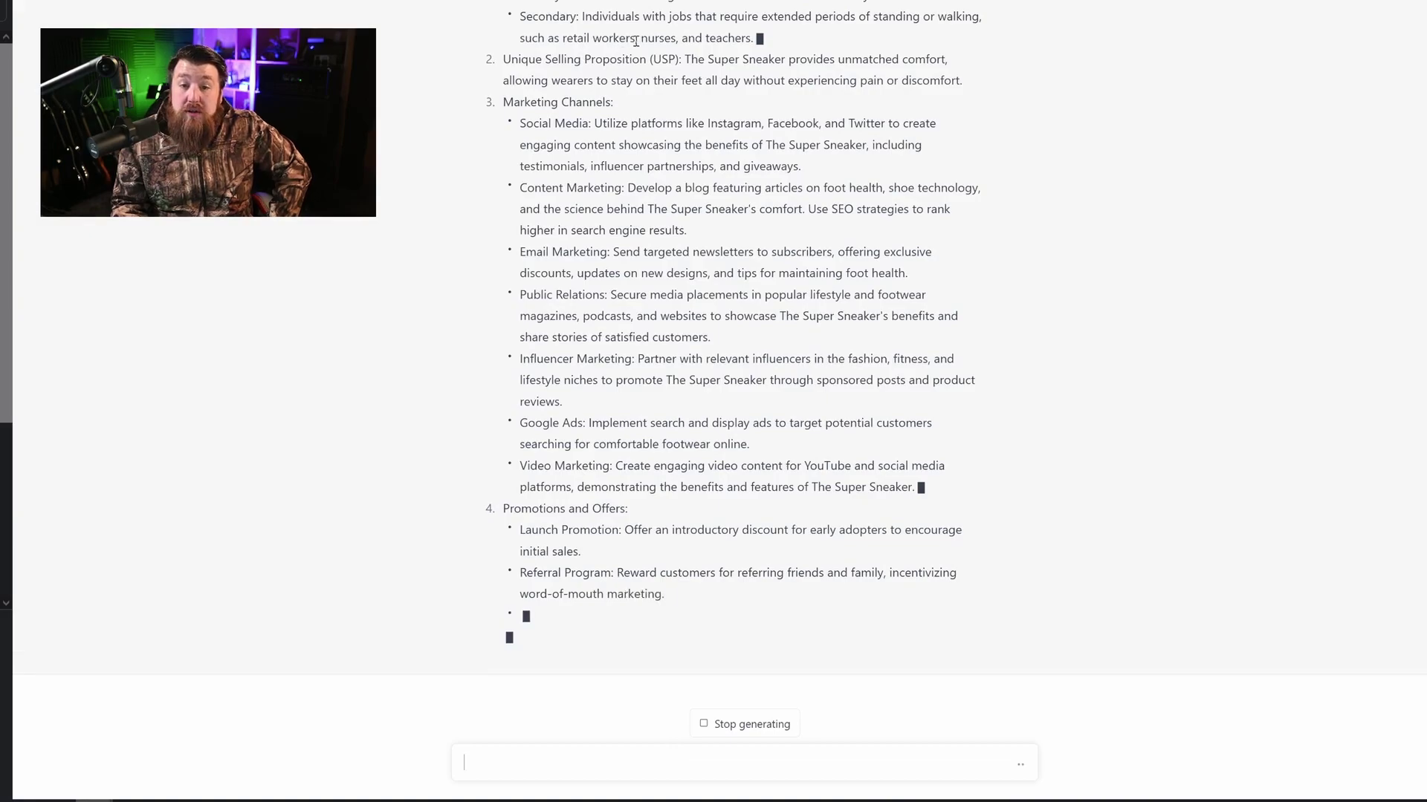
scroll(706, 39, "up", 1)
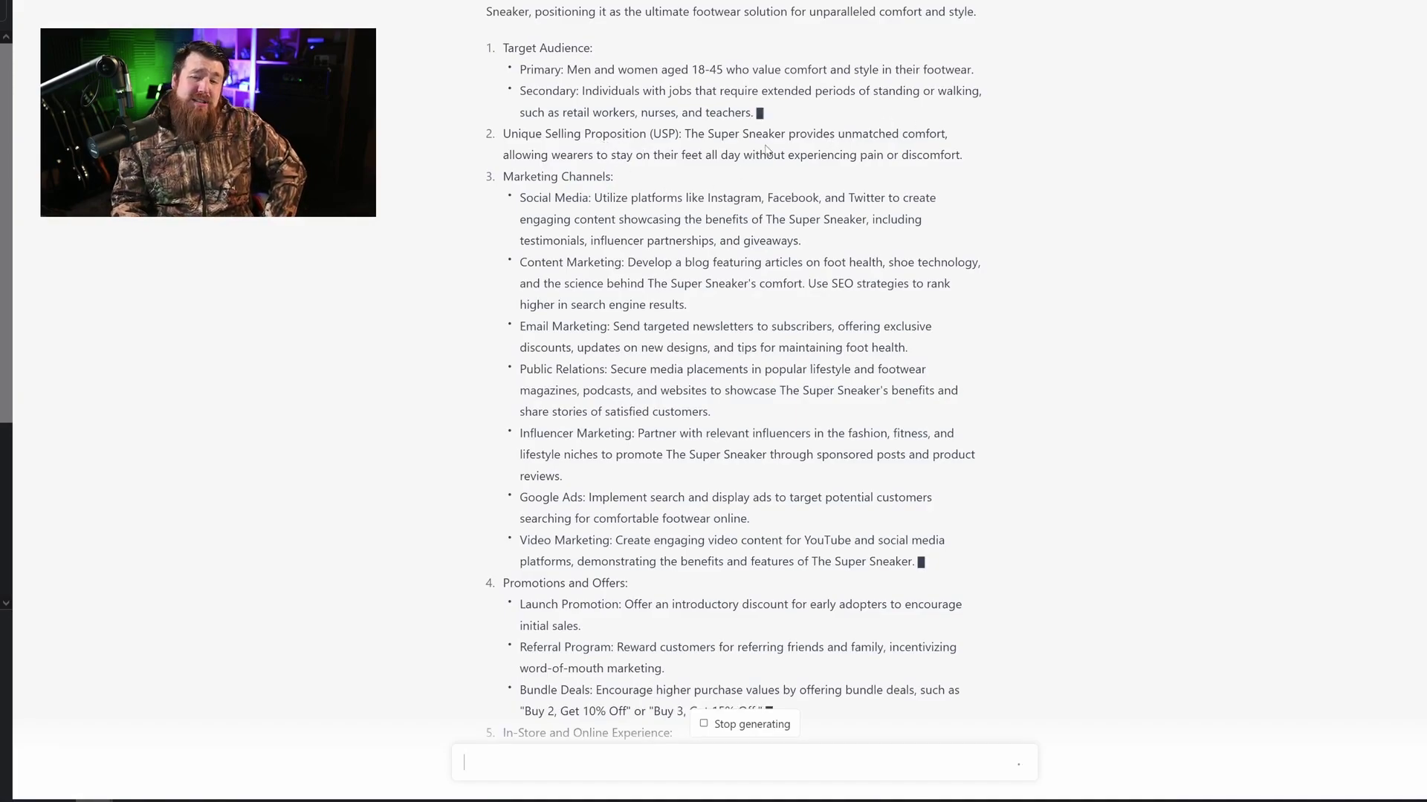
scroll(801, 219, "down", 1)
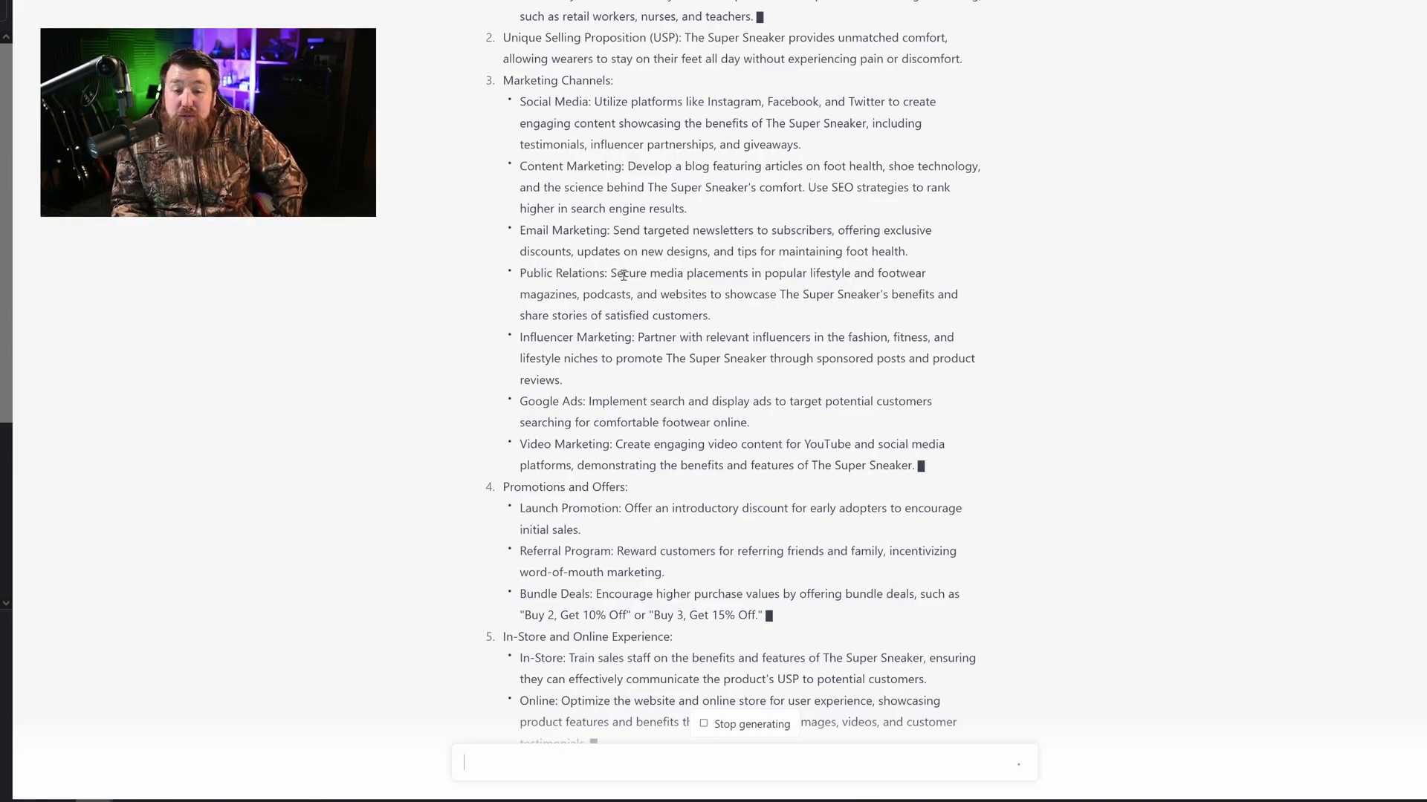
scroll(683, 282, "down", 3)
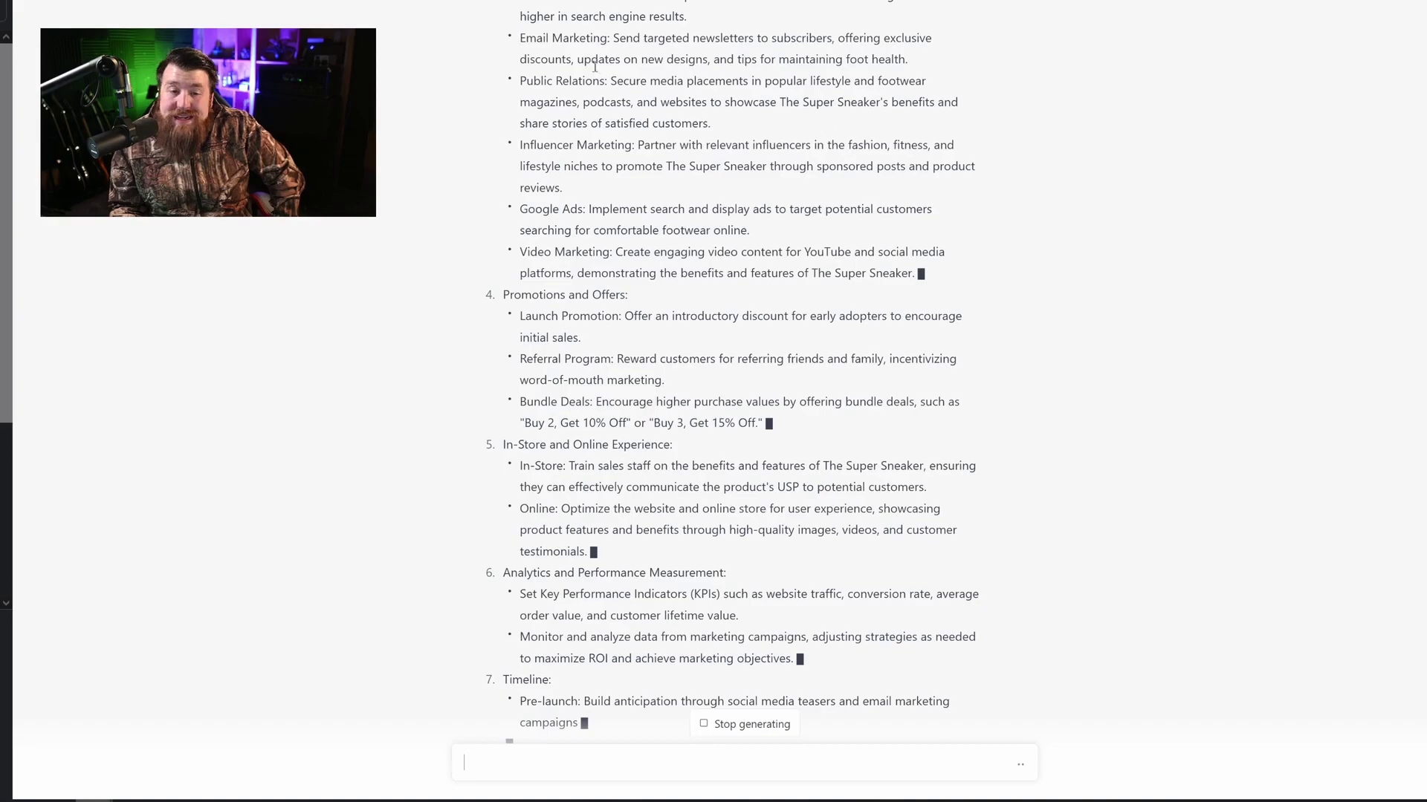
scroll(743, 312, "down", 3)
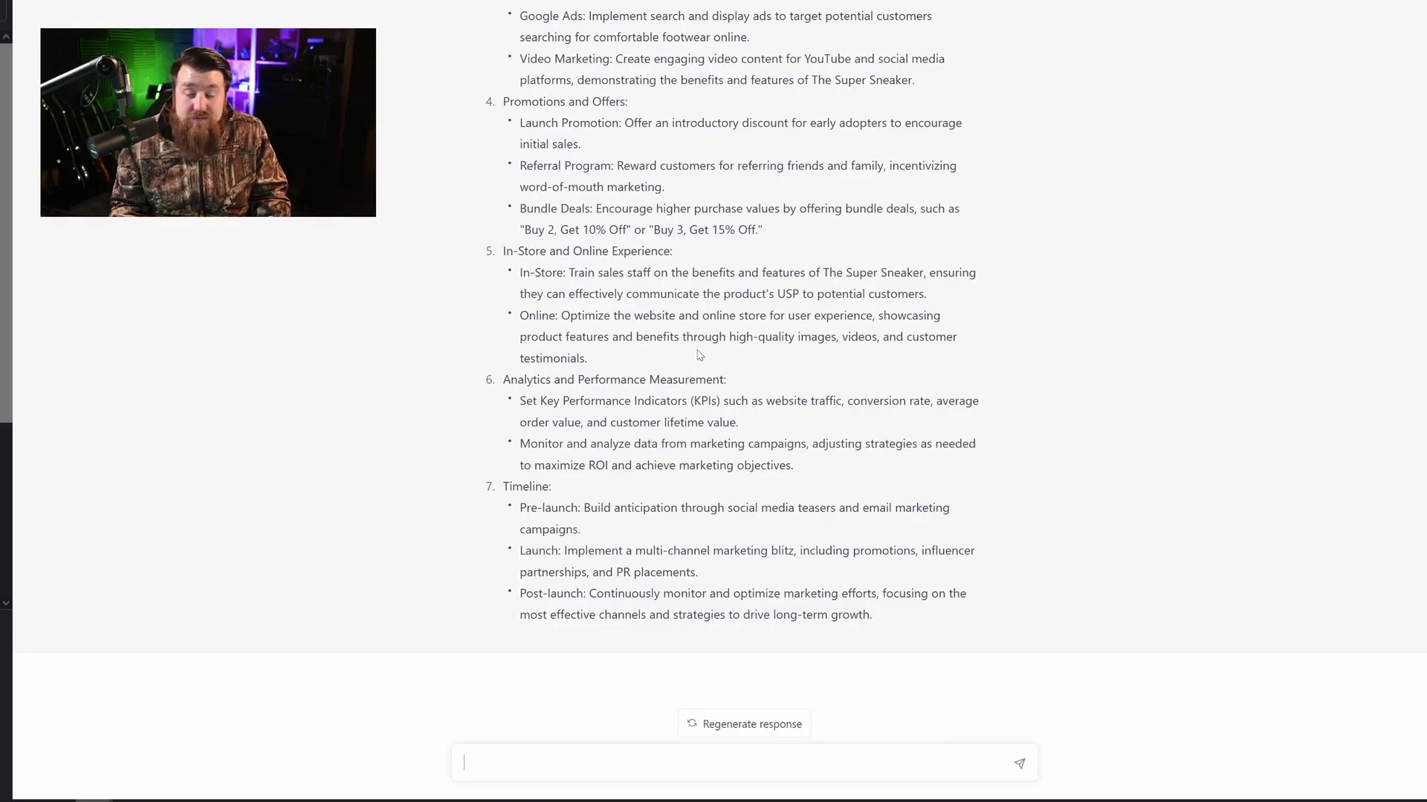
scroll(711, 337, "up", 15)
scroll(735, 336, "down", 15)
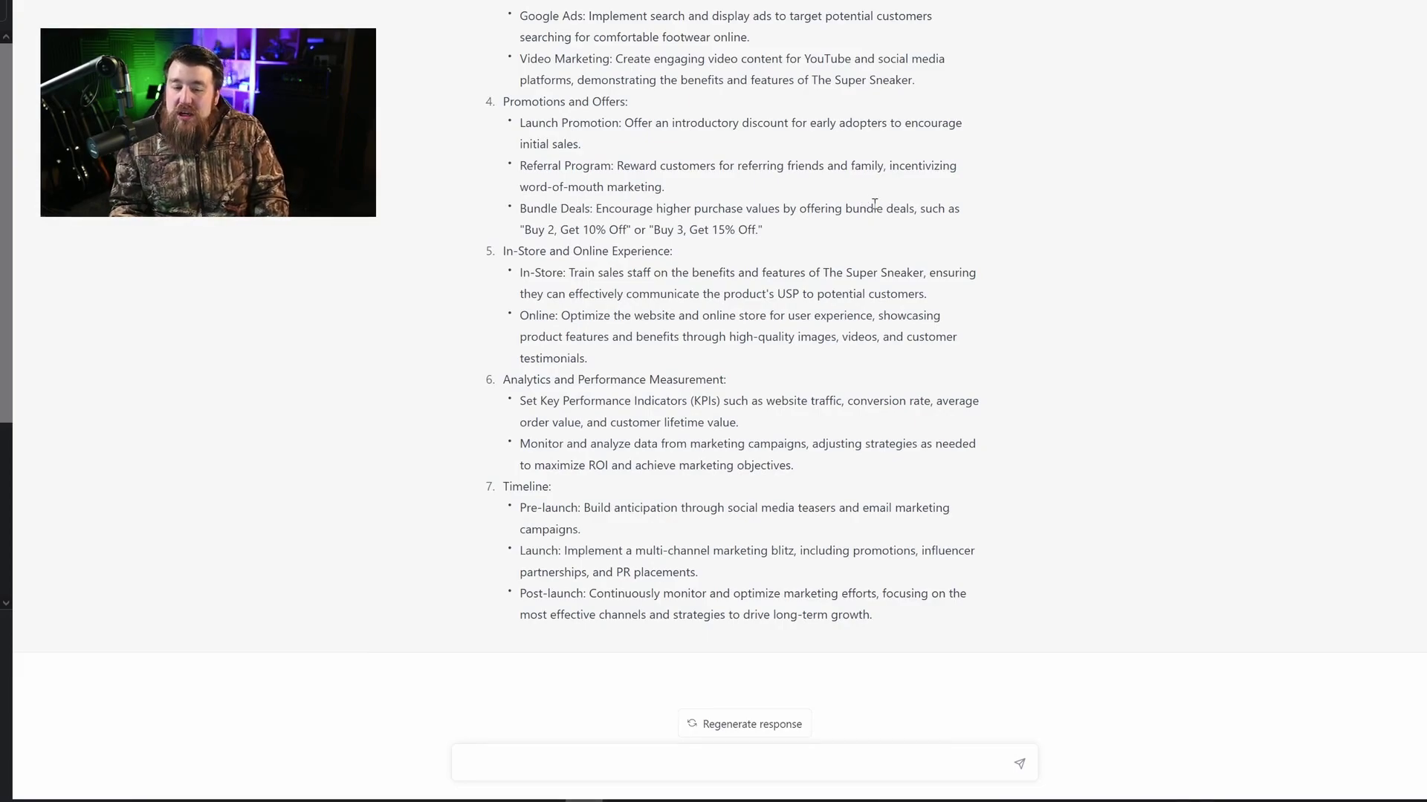
Scroll back to the first rewrite prompt's GPT-4 article paragraphs to reuse them in a new message.
scroll(881, 459, "up", 5)
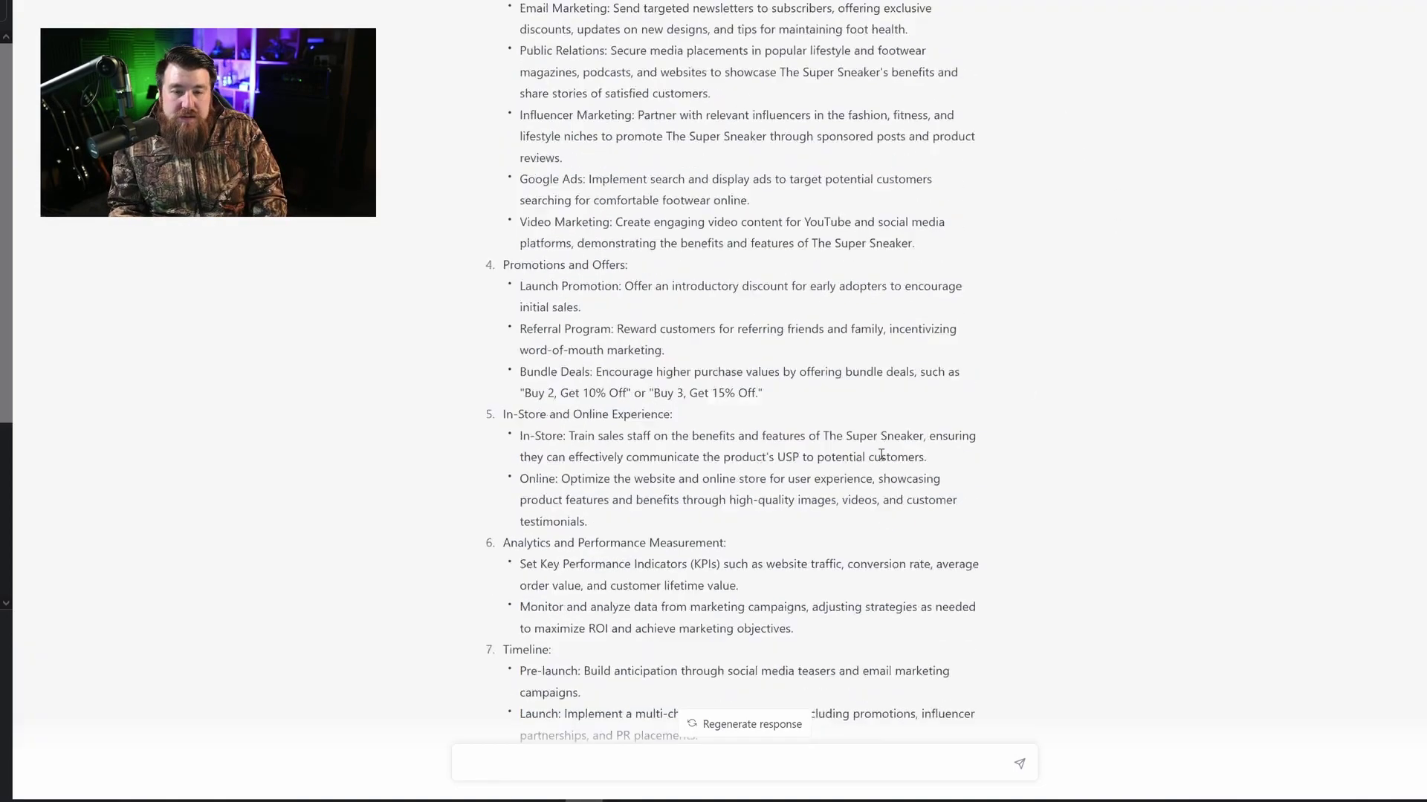
scroll(882, 458, "up", 13)
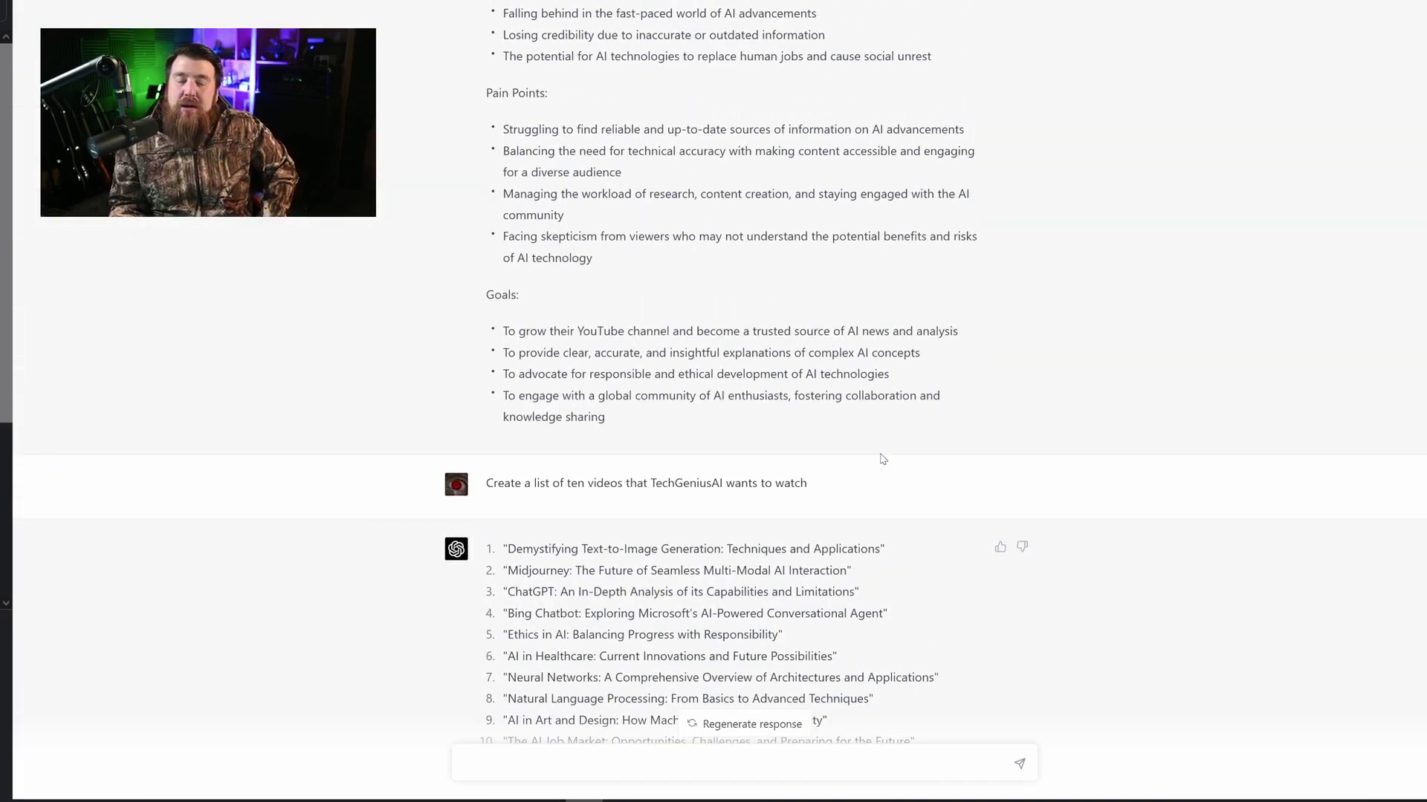
scroll(883, 458, "up", 10)
scroll(882, 458, "up", 6)
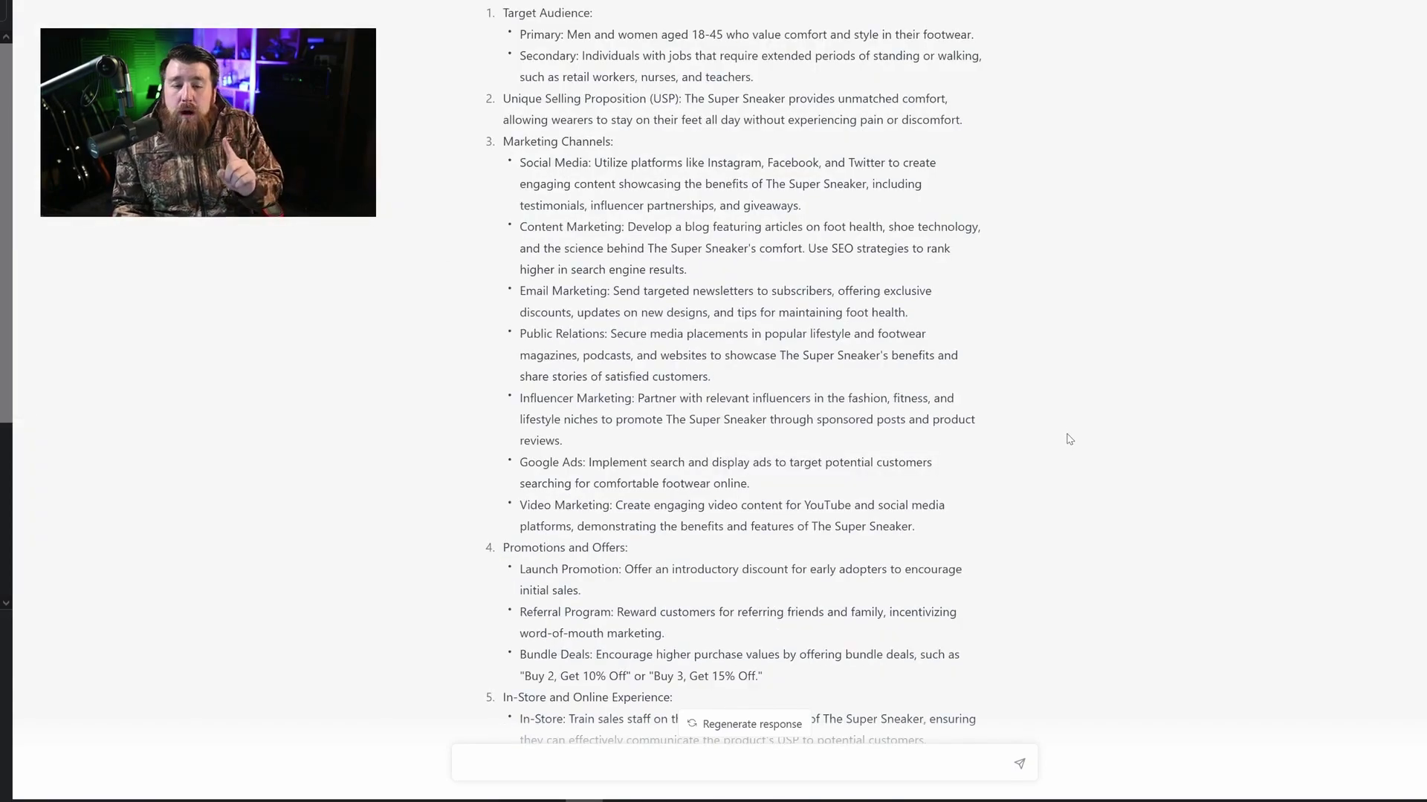
scroll(1067, 439, "down", 5)
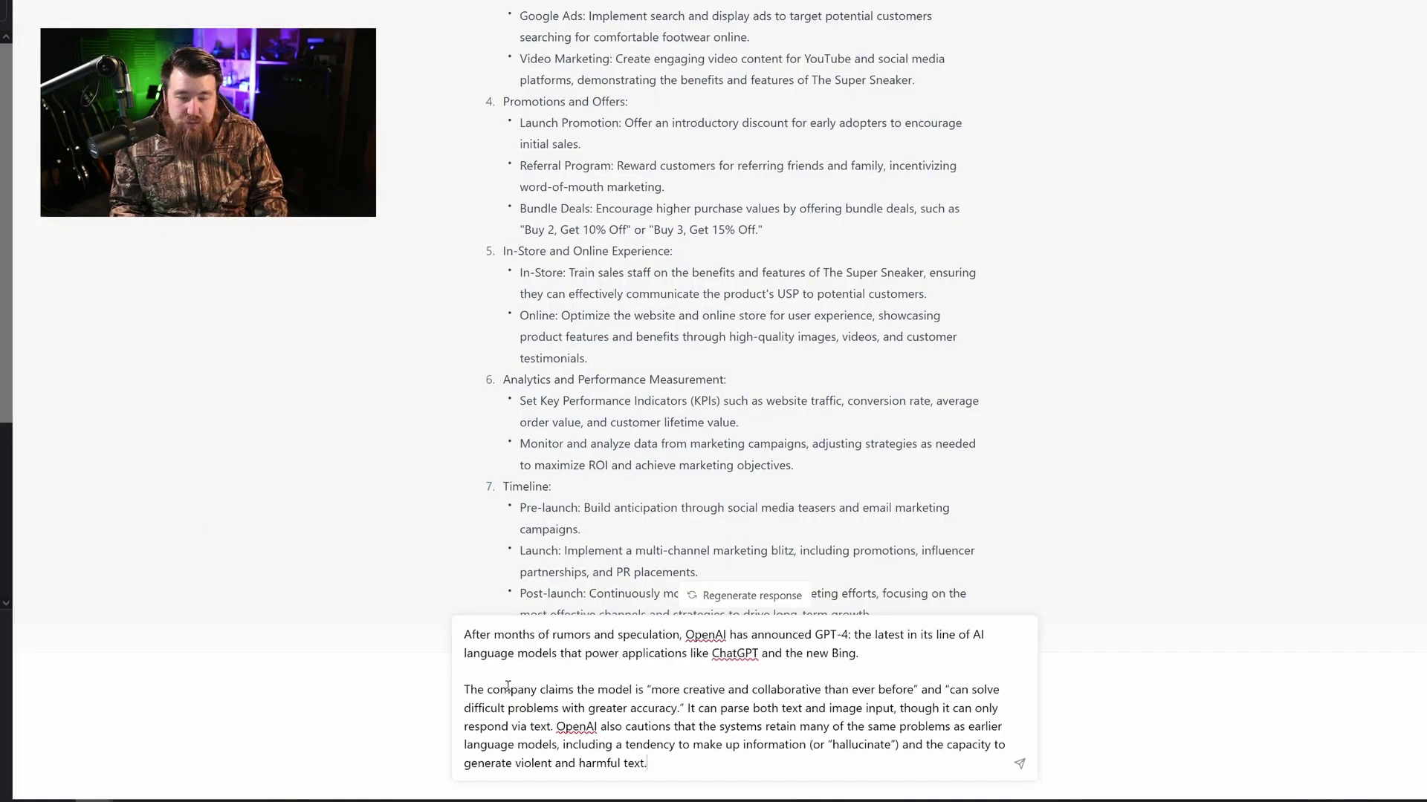
Join the pasted paragraphs, append 'rewrite the above text in a storytelling format', and send it.
left_click(463, 690)
key("BackSpace")
key("BackSpace")
type("text.  ")
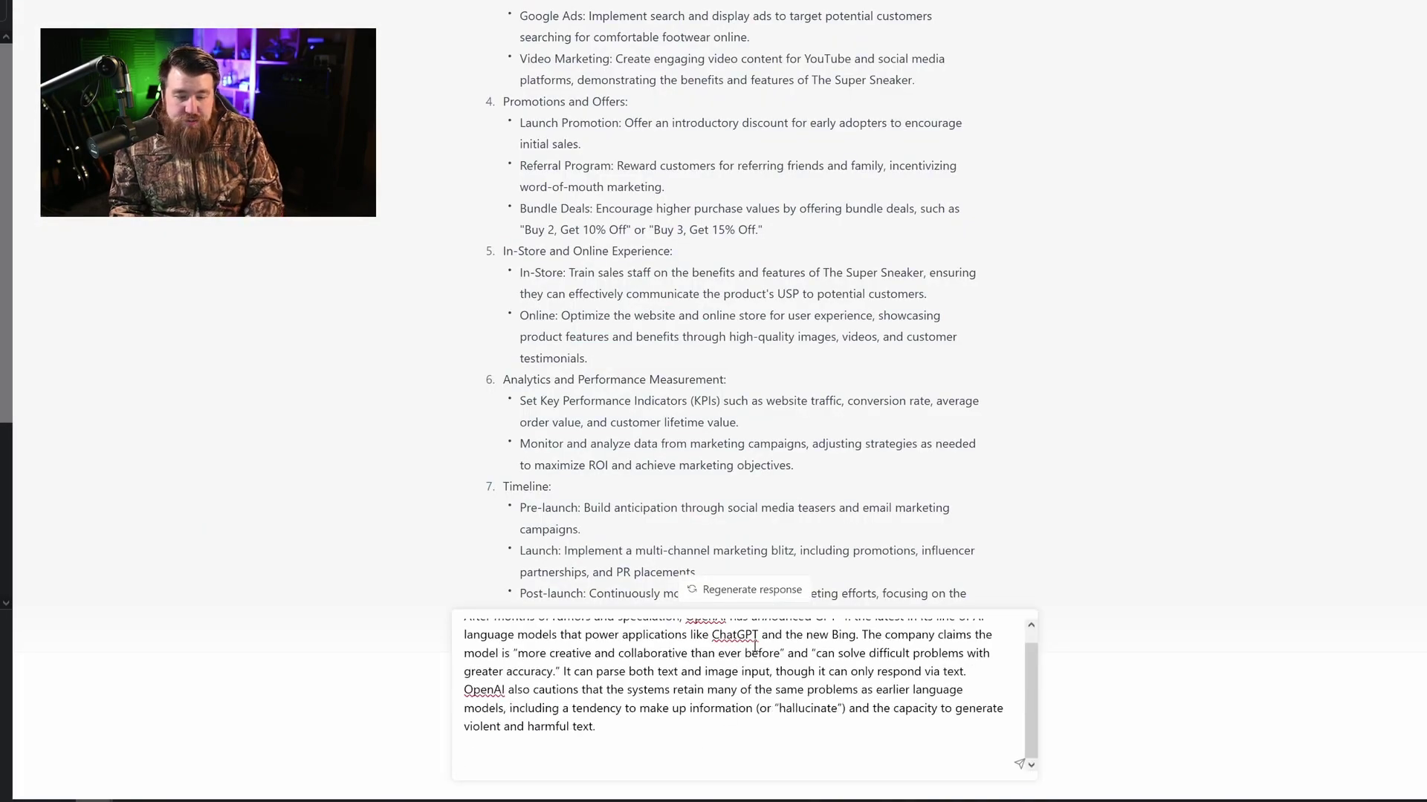
type("rewrite")
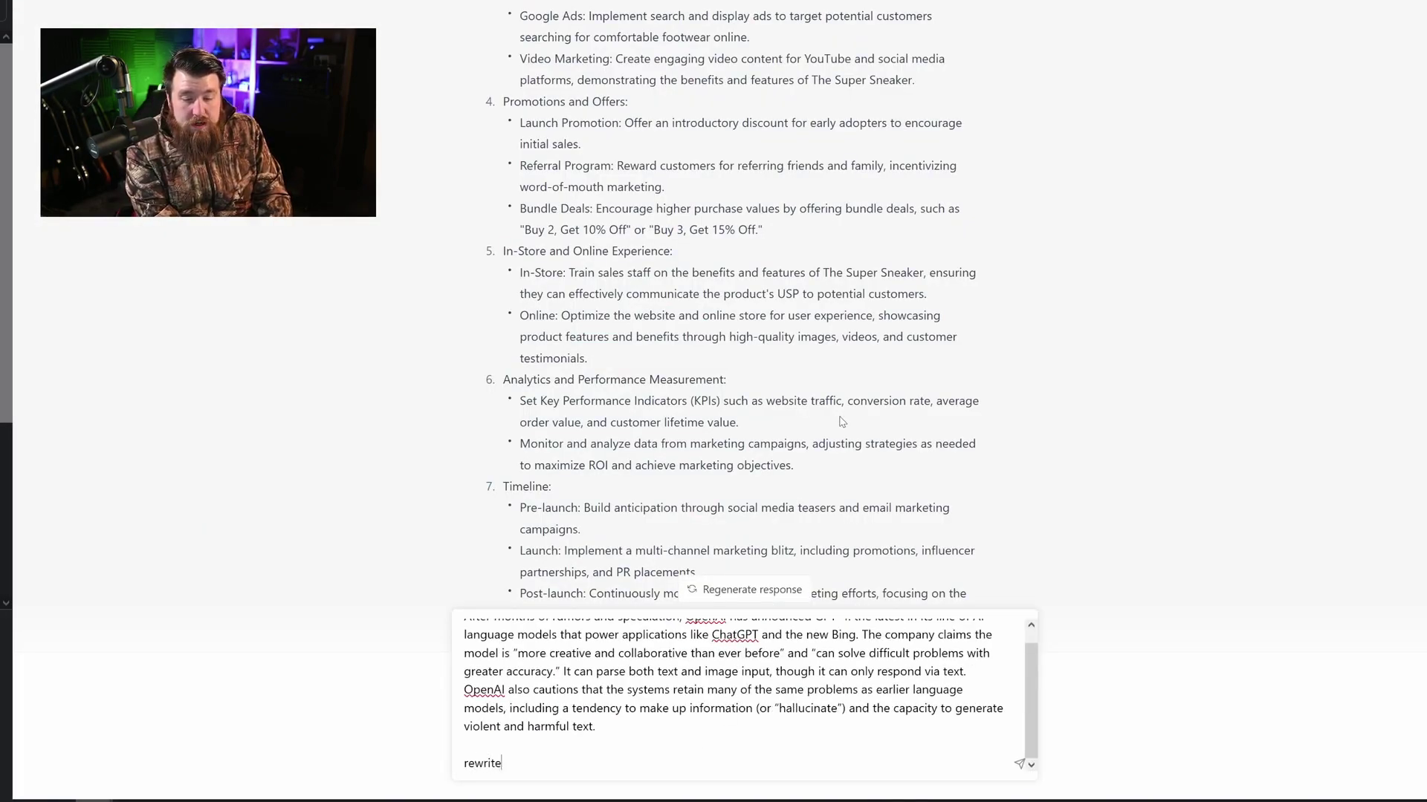
type(" the above text in ")
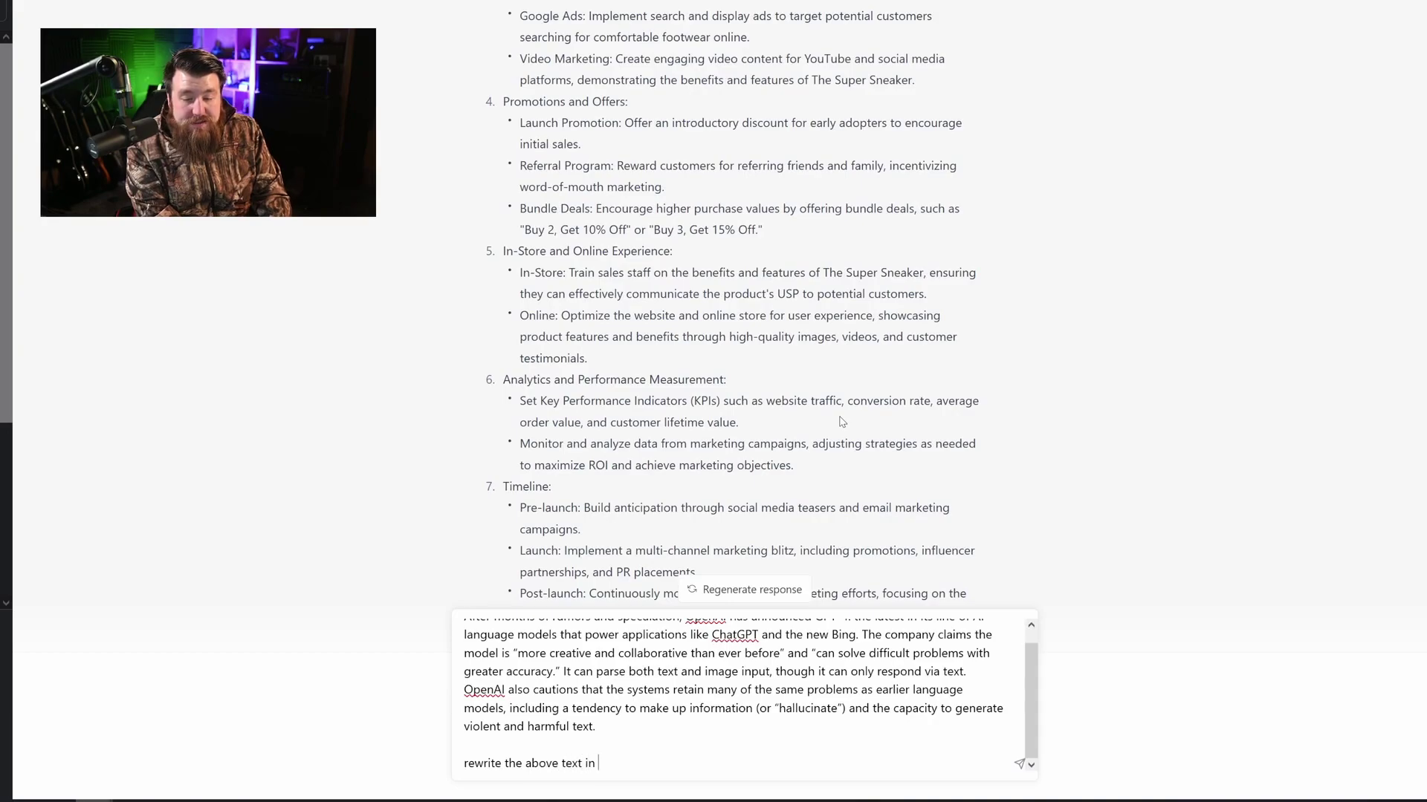
type("a storytelling format:")
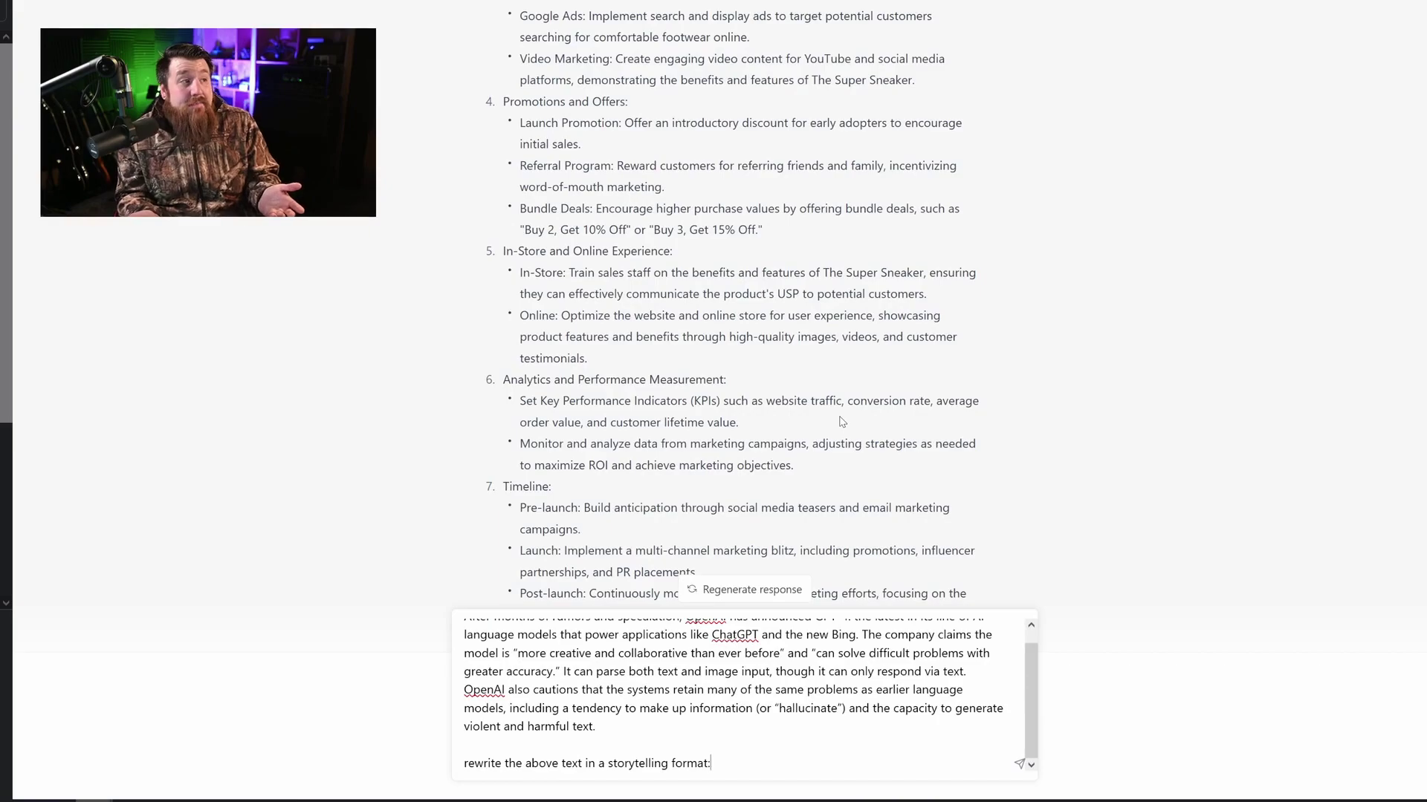
key("Return")
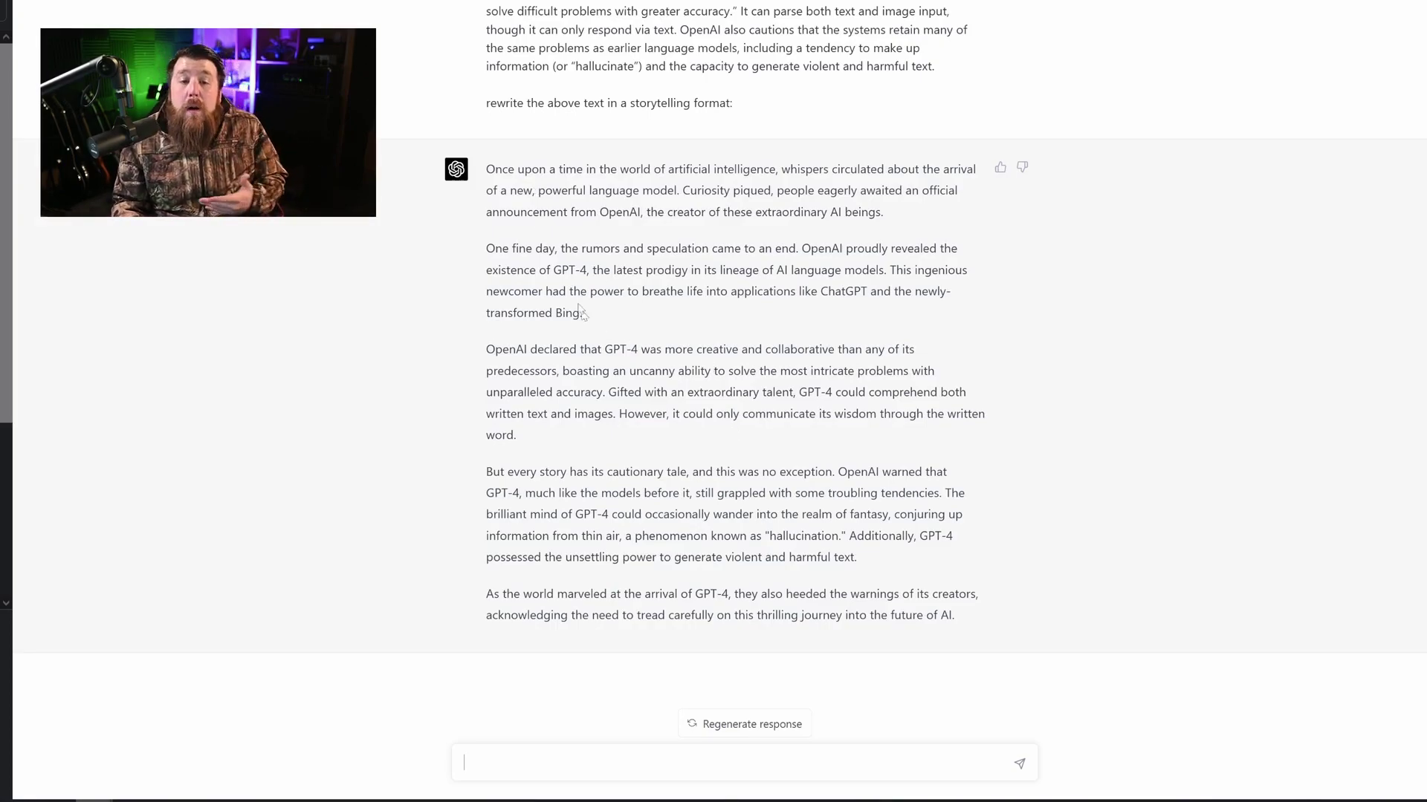
Highlight the 'rewrite the above text in a storytelling format:' request line.
scroll(583, 312, "up", 3)
mouse_move(750, 308)
left_mouse_down()
mouse_move(485, 318)
mouse_move(487, 298)
mouse_move(758, 309)
left_mouse_up()
left_click(502, 312)
left_click(757, 303)
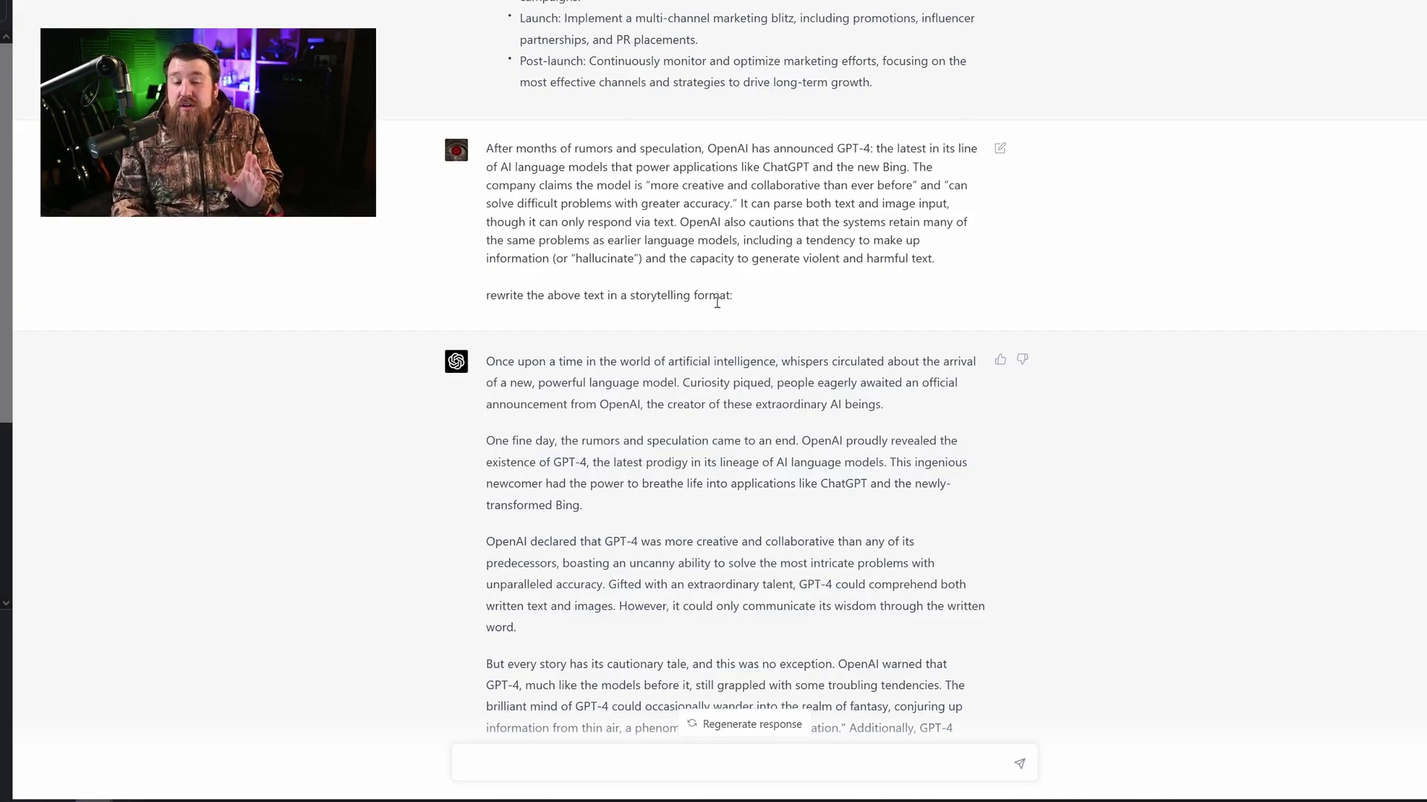
left_click_drag(744, 303, 481, 292)
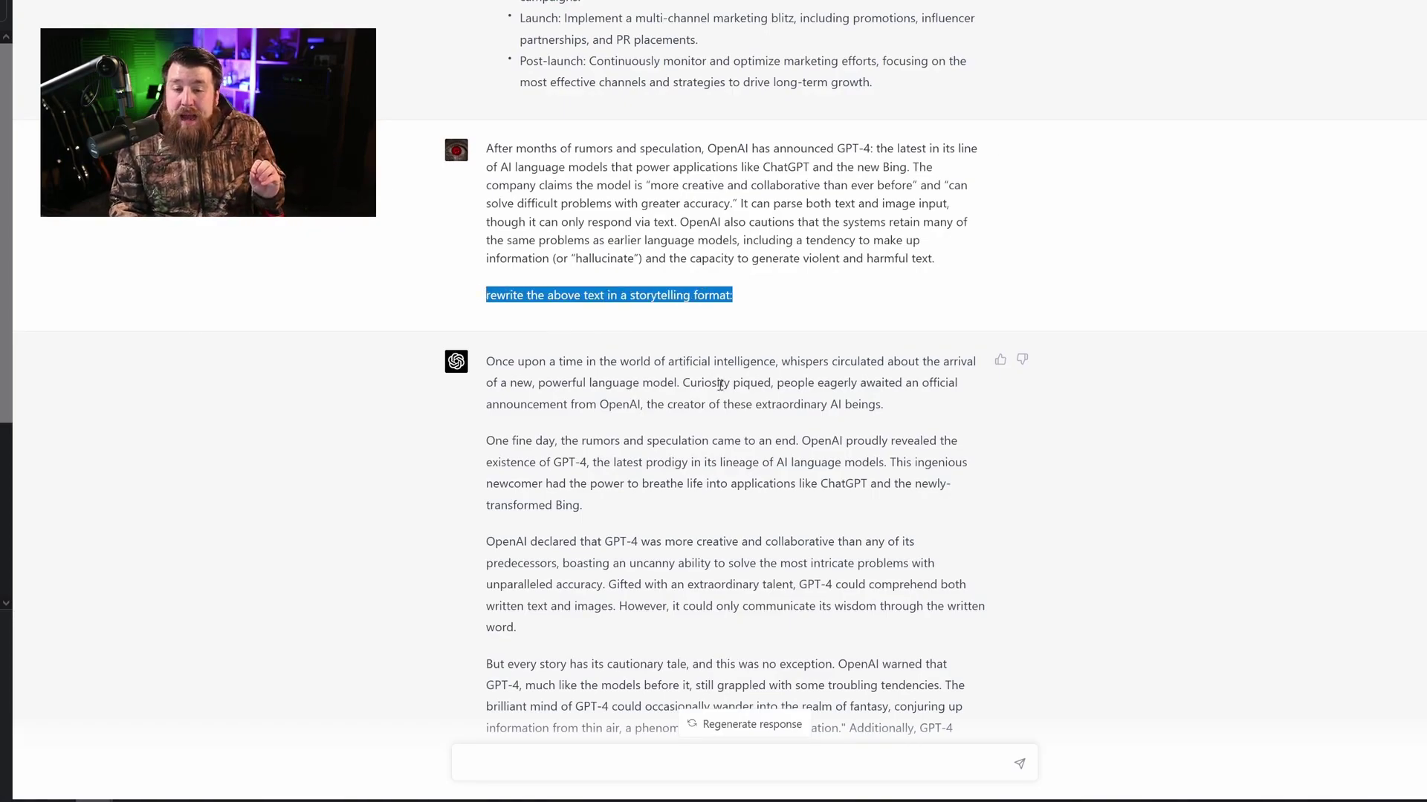
Scroll through the storytelling retelling down to its closing lines about heeding the creators' warnings.
scroll(708, 365, "up", 4)
scroll(726, 402, "down", 4)
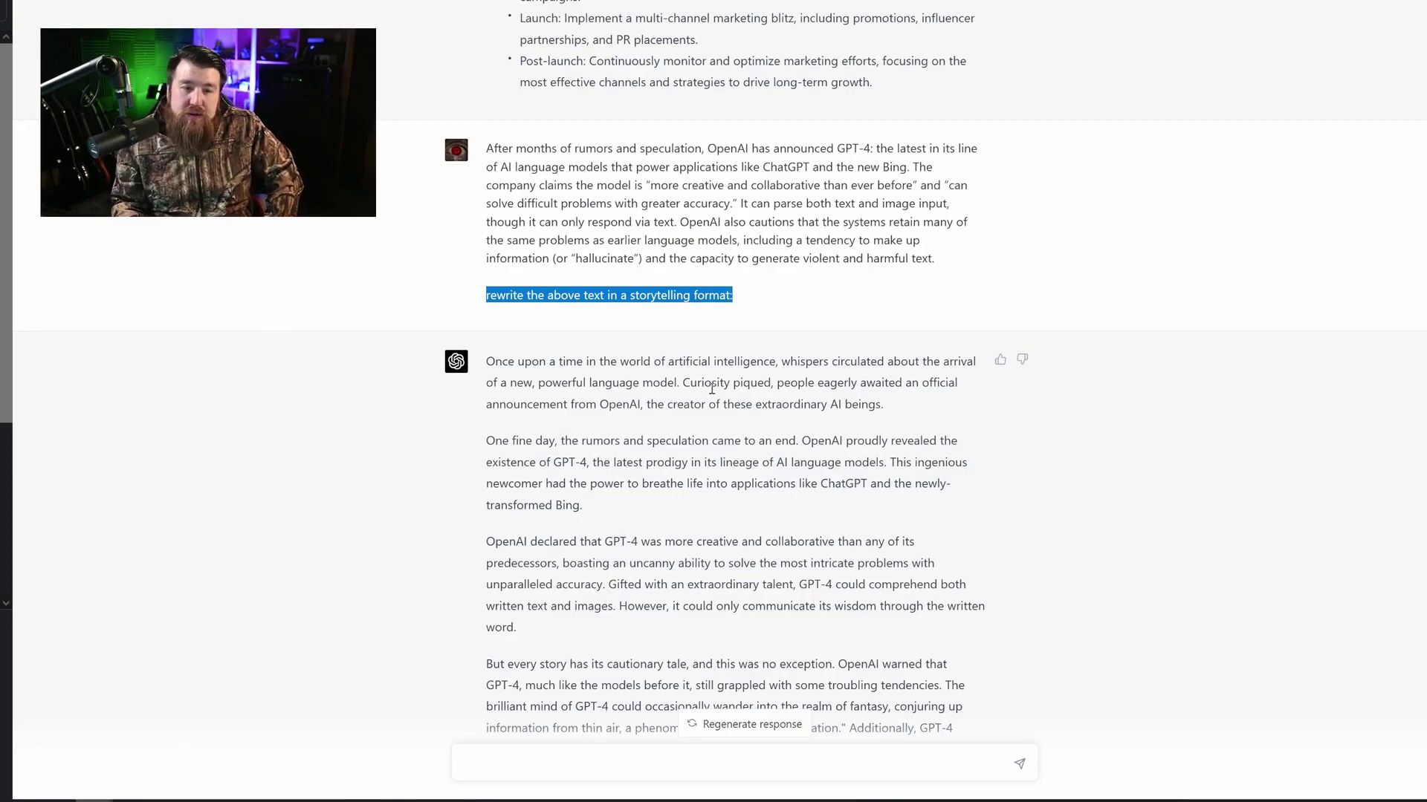
scroll(735, 394, "up", 20)
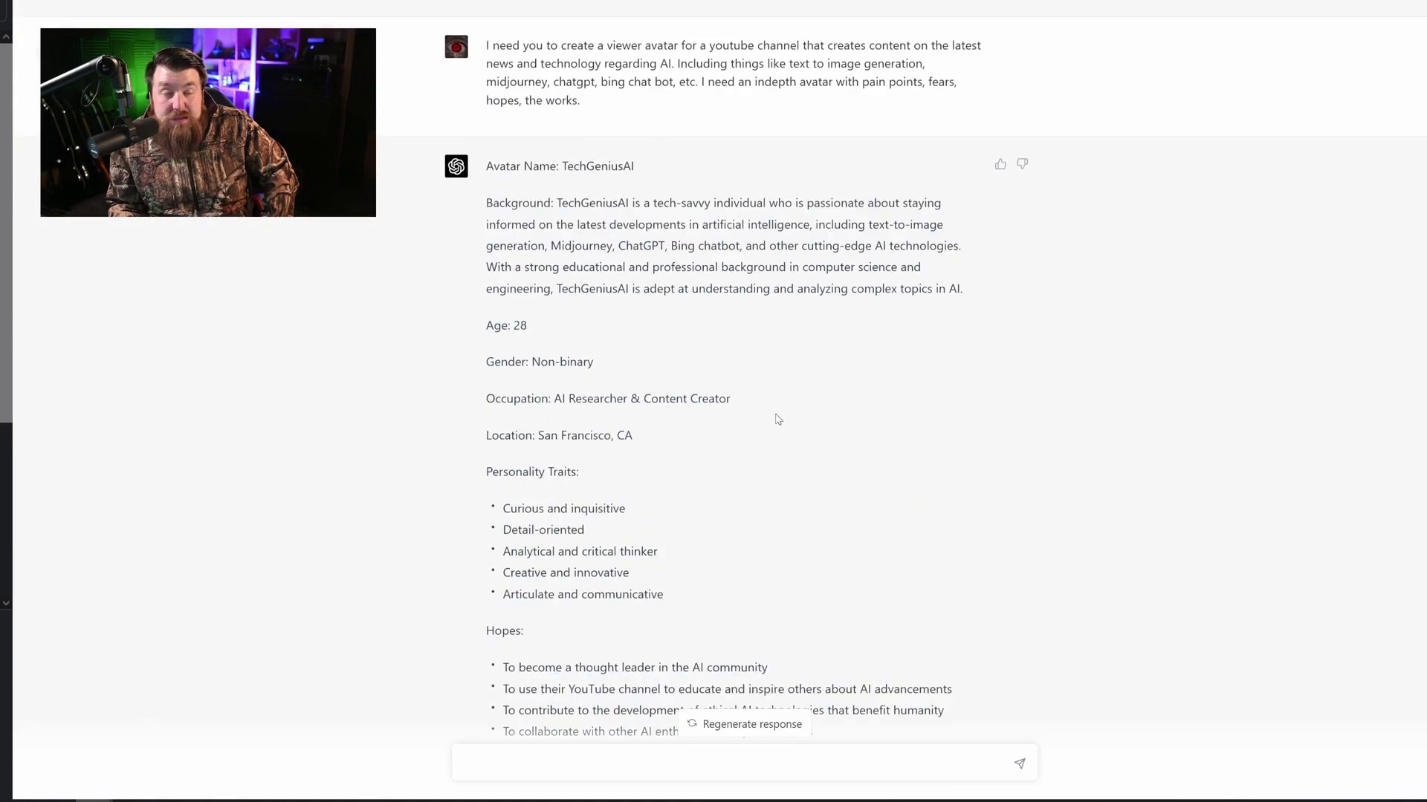
scroll(777, 417, "up", 5)
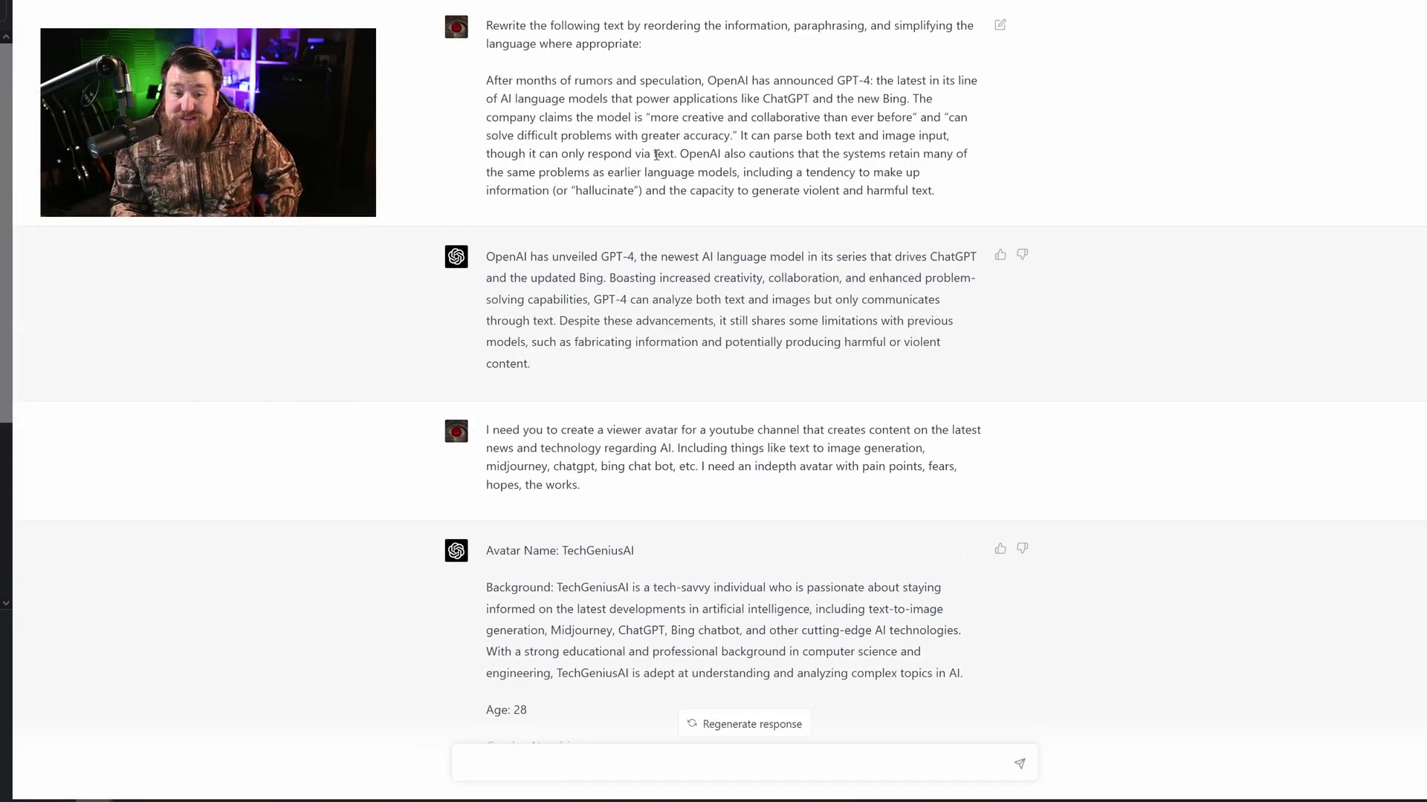
scroll(743, 312, "down", 20)
scroll(754, 303, "down", 15)
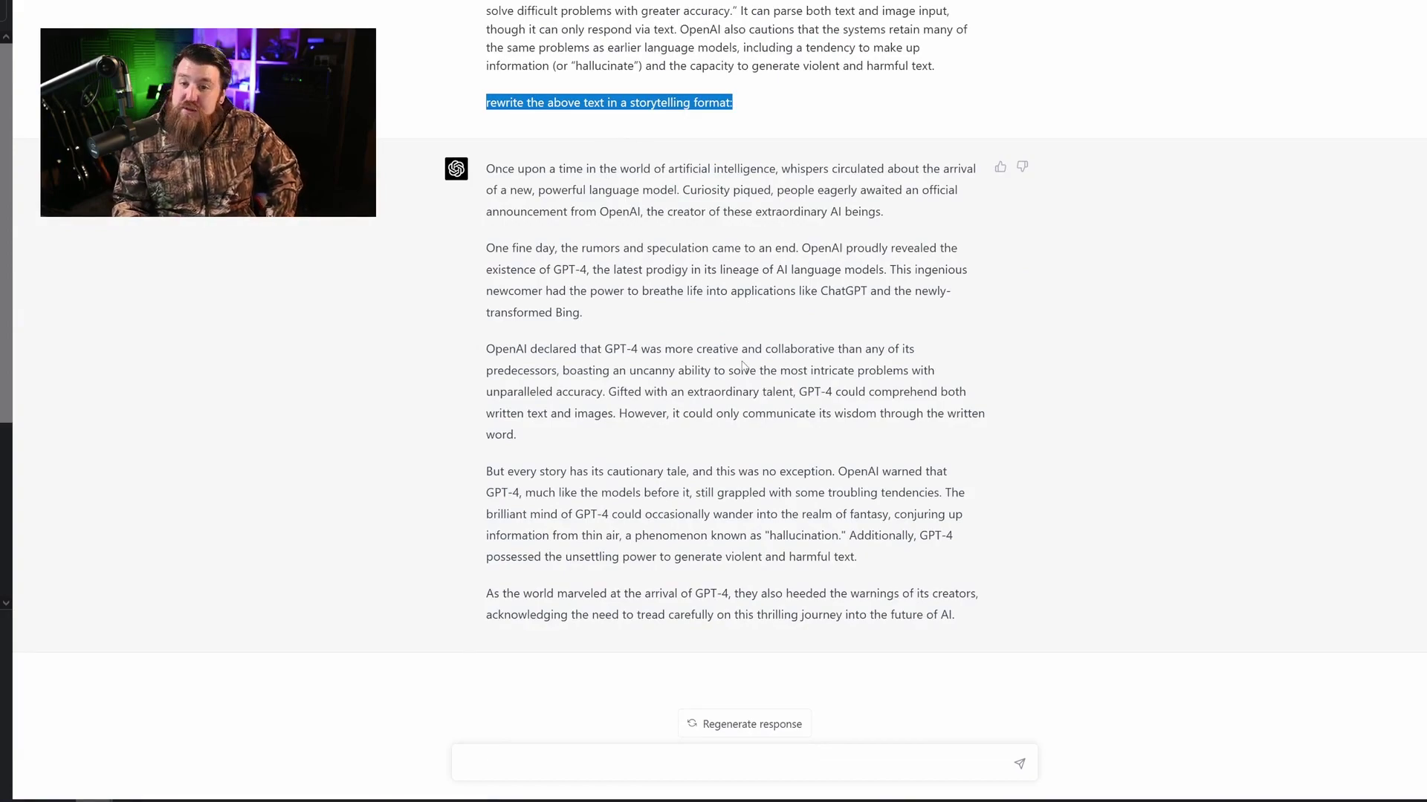